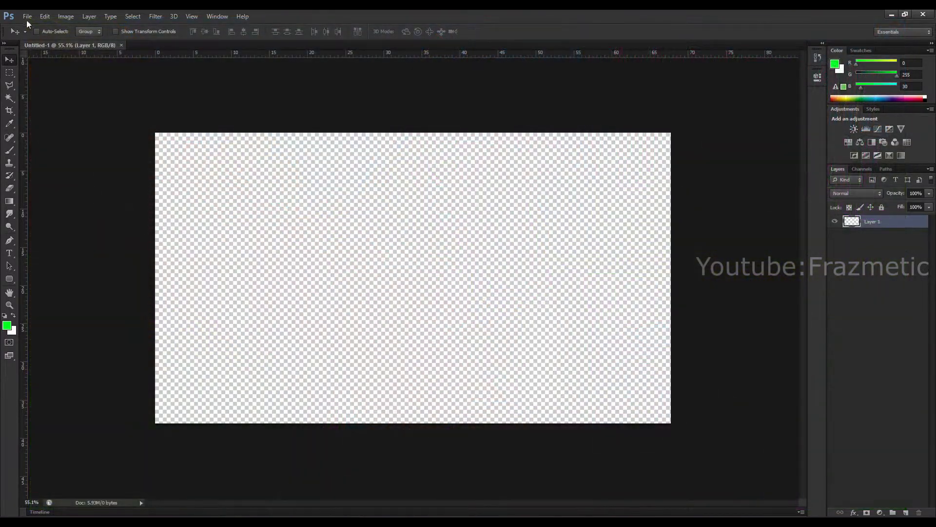
- Create a transparent 1920 × 1080 pixel document at 72 pixels/inch in RGB Color, and close it again
click(28, 16)
click(32, 26)
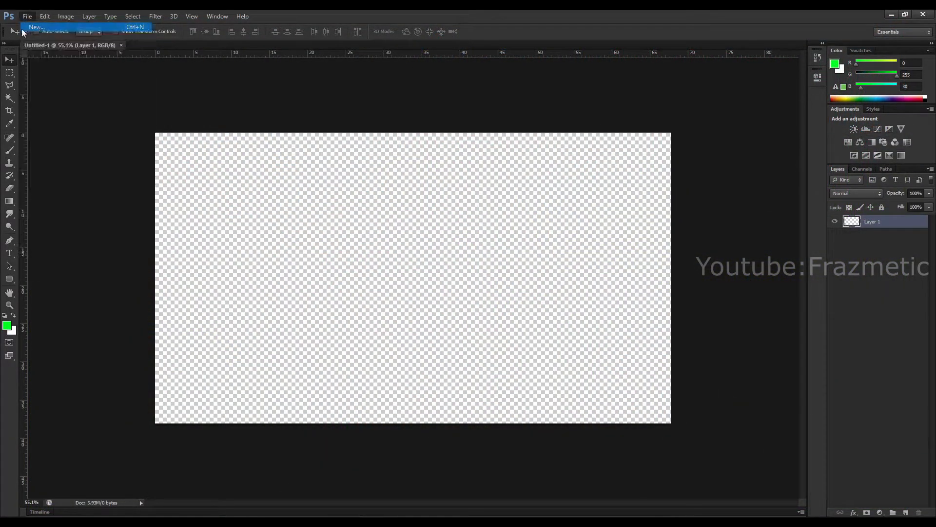
double_click(414, 193)
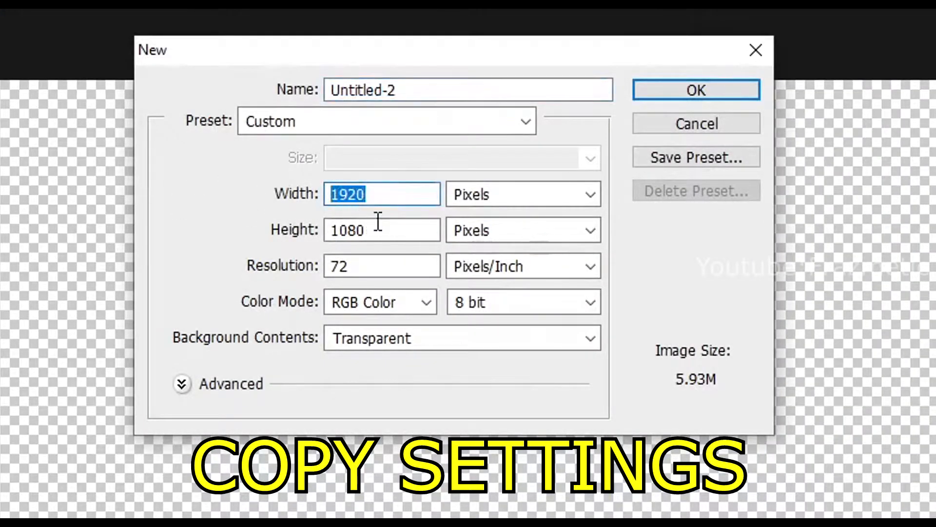
double_click(418, 232)
double_click(357, 268)
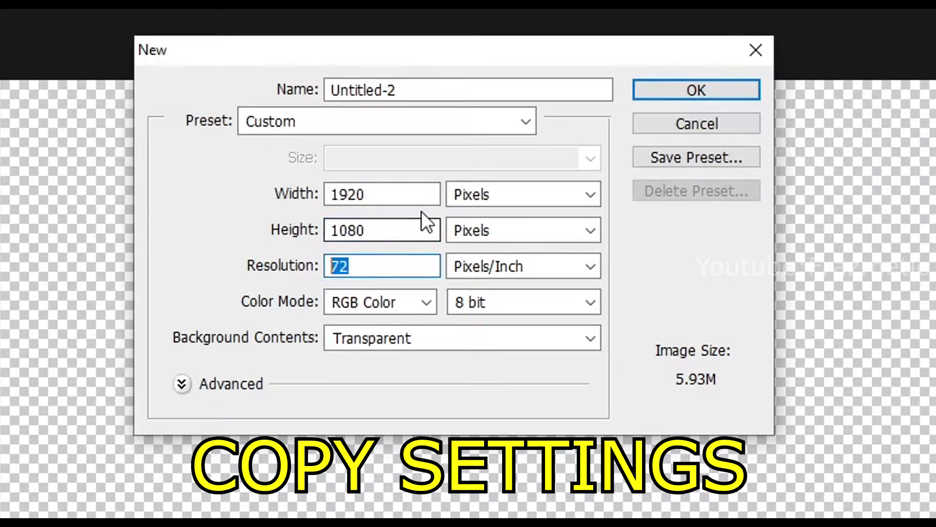
click(720, 86)
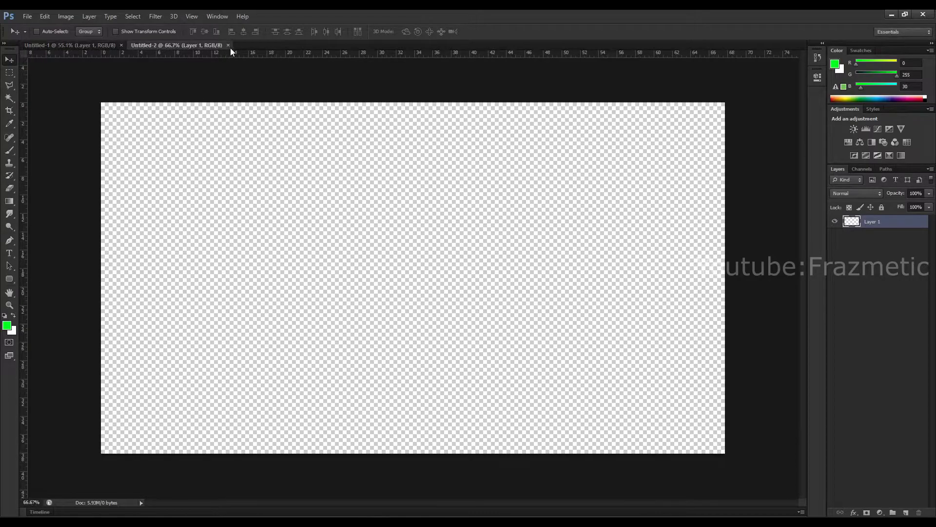
click(228, 44)
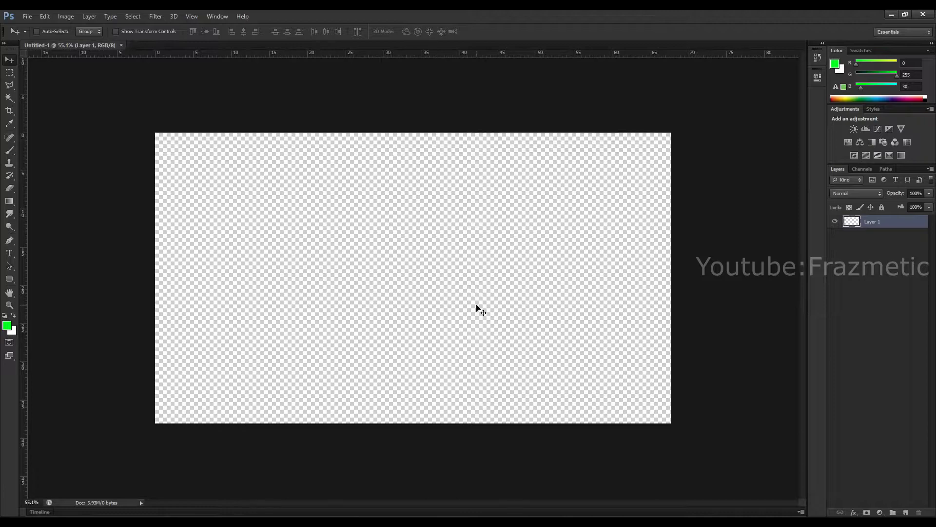
- In the browser's image results for "fortnite grass background", find the 1920 × 1080 landscape with trees and shaded grass and copy it
scroll(523, 289, up, 2)
scroll(523, 288, down, 1)
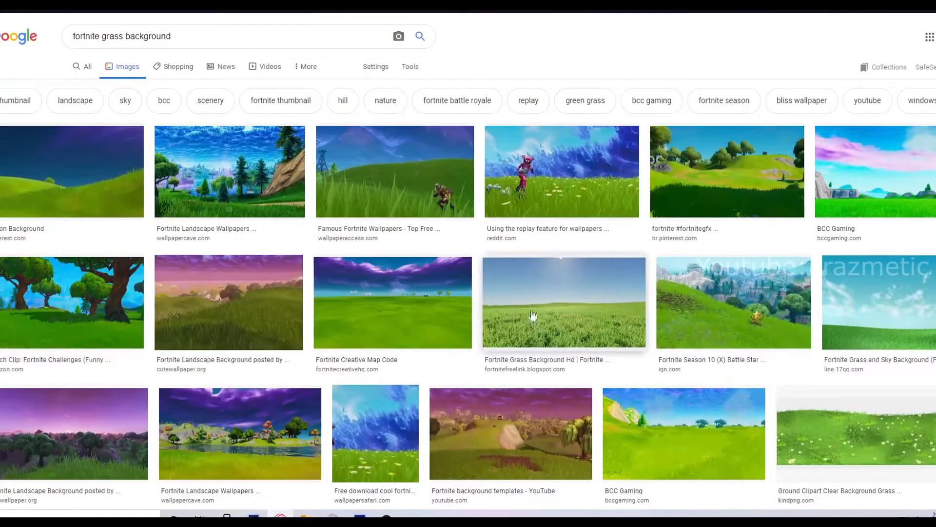
scroll(322, 302, down, 5)
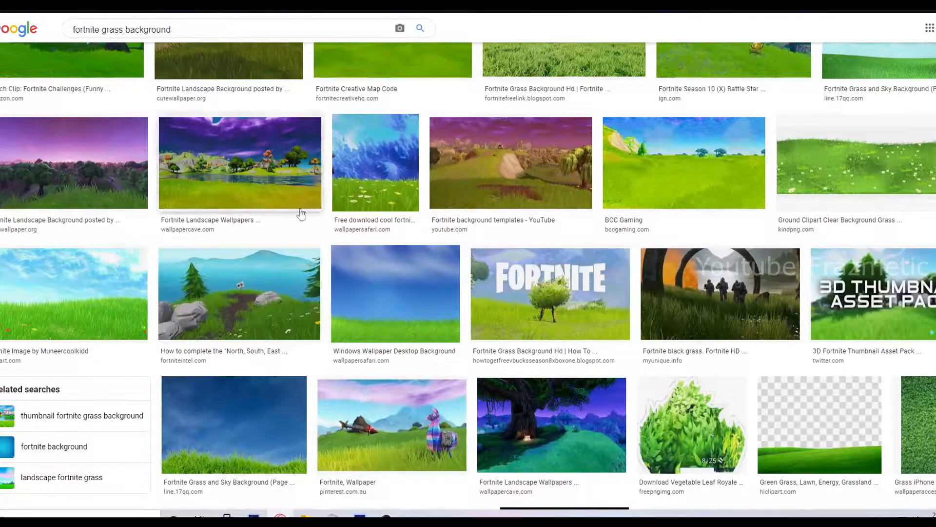
scroll(234, 369, down, 3)
scroll(84, 314, down, 3)
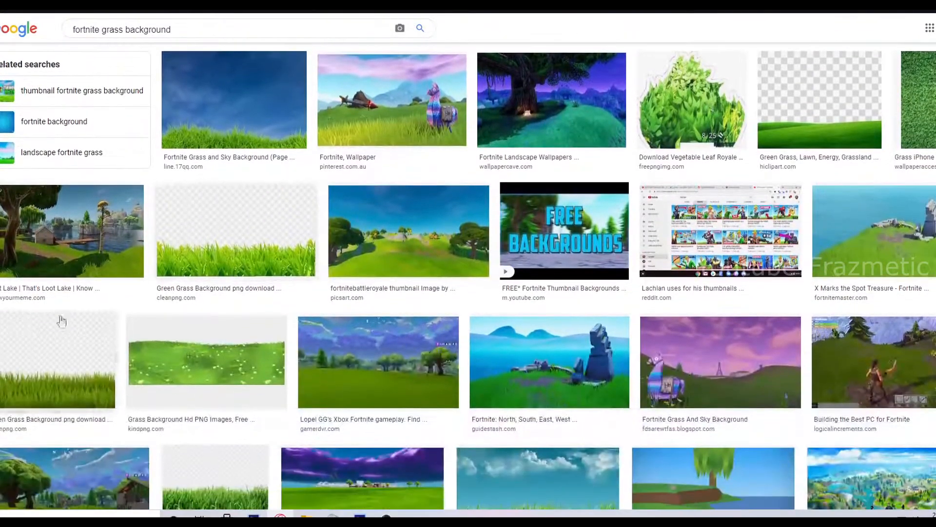
scroll(236, 418, down, 4)
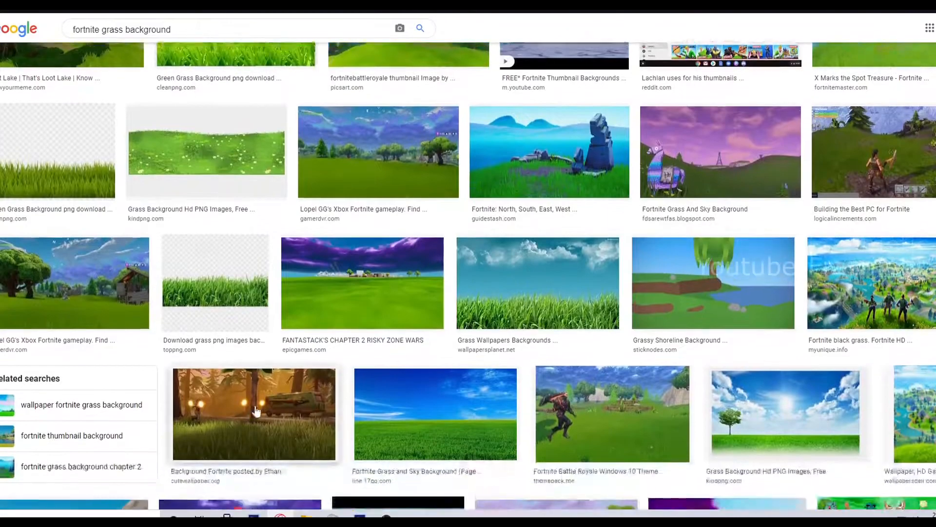
scroll(258, 410, down, 3)
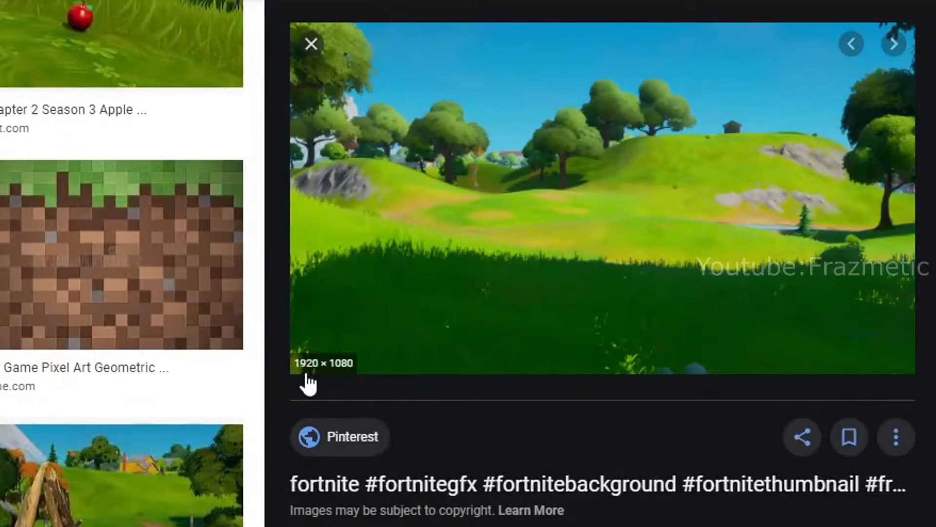
right_click(452, 193)
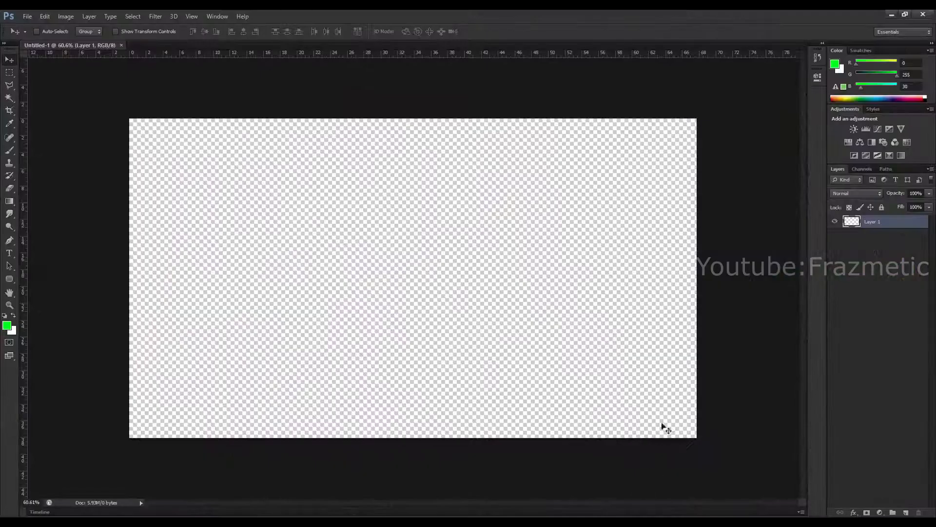
- Switch to Photoshop, paste the copied landscape onto the empty canvas and confirm it at 100% size with Free Transform
key(ctrl+v)
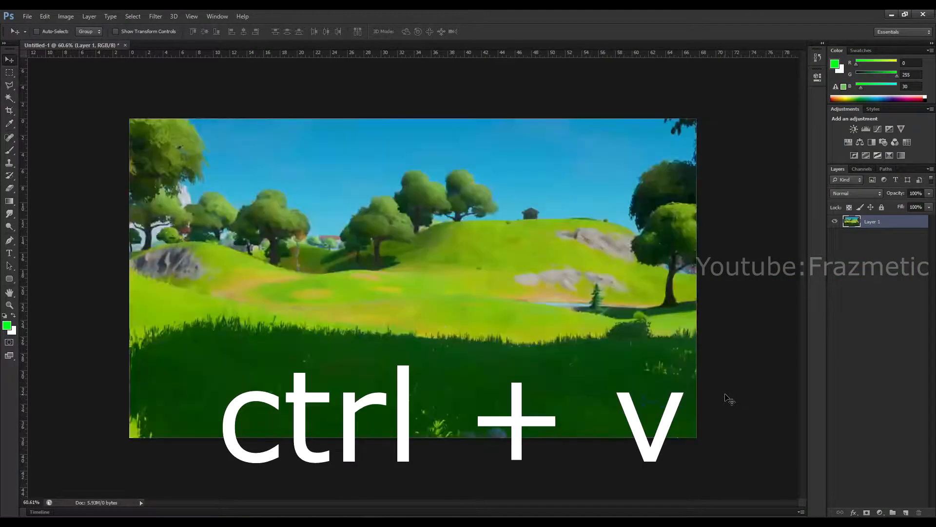
key(ctrl+t)
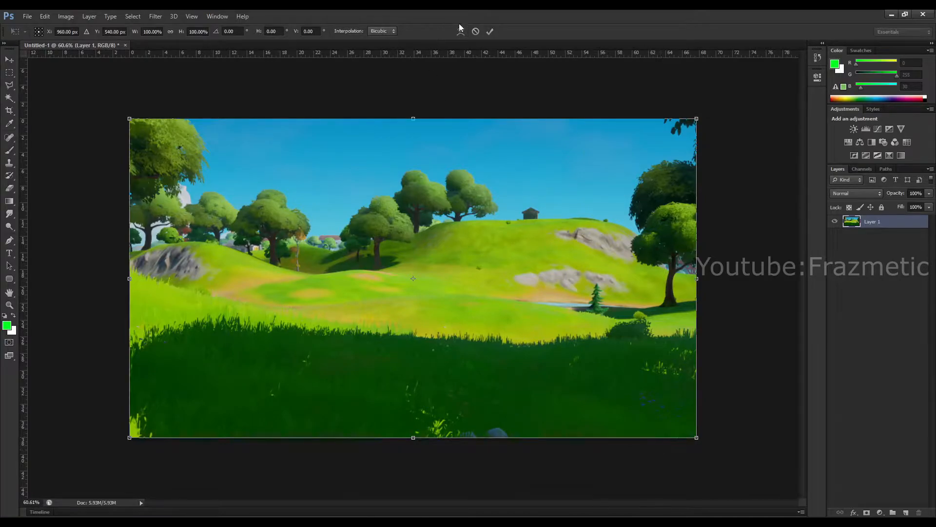
click(490, 31)
scroll(497, 369, down, 5)
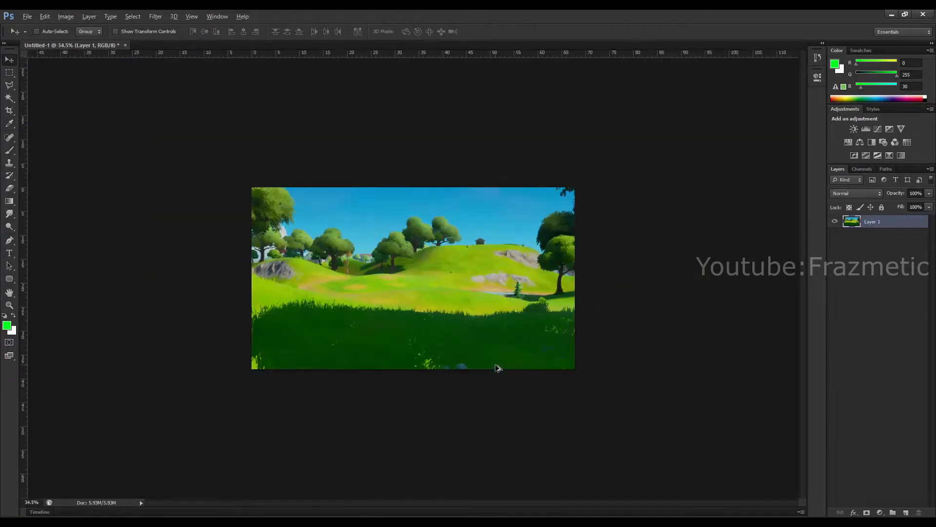
scroll(493, 373, up, 12)
scroll(266, 276, down, 6)
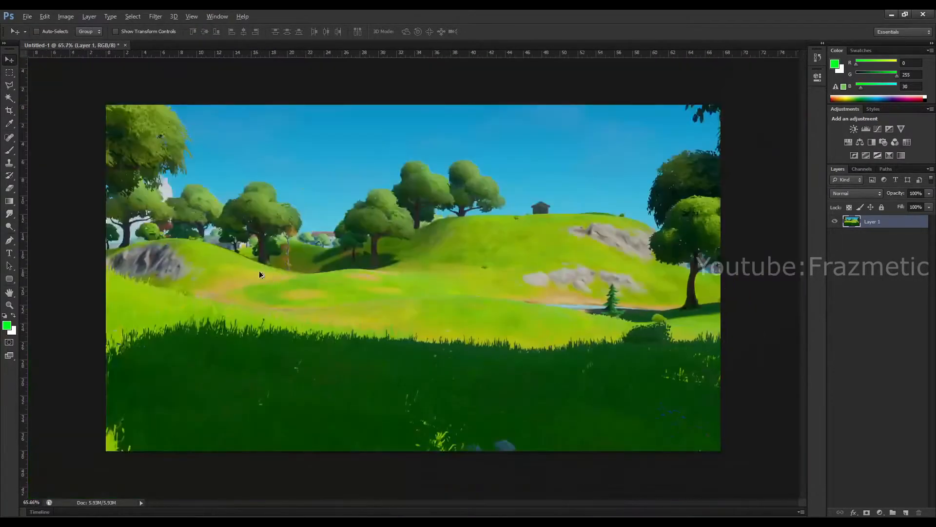
- Place the image0 character render on a new layer above the background and rasterize it
click(905, 512)
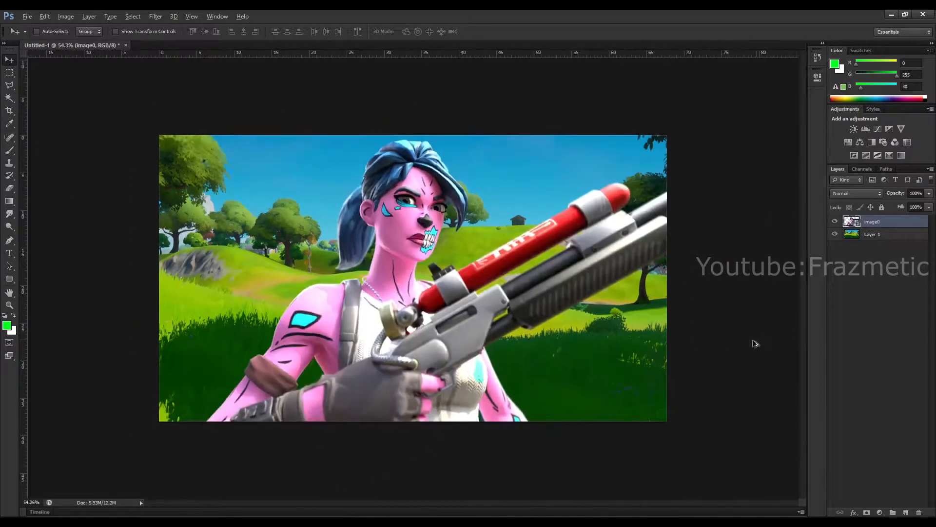
scroll(576, 232, down, 3)
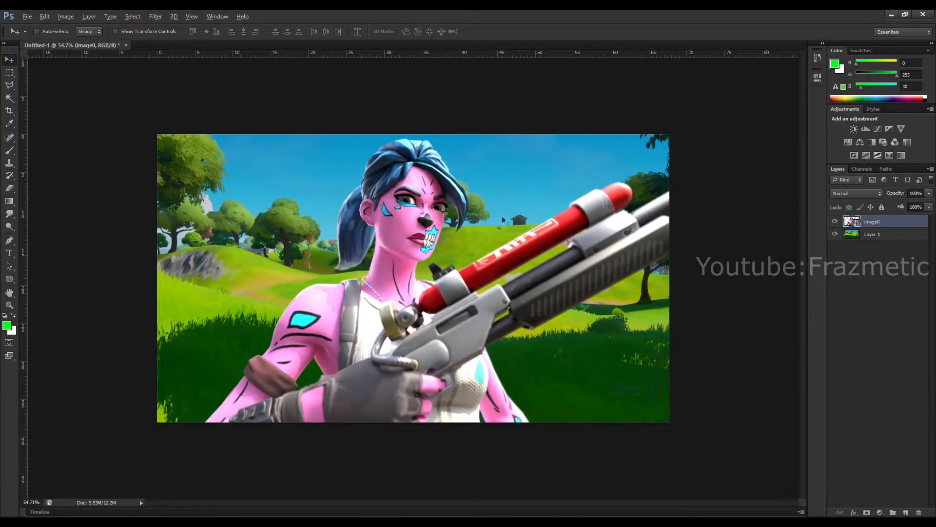
right_click(887, 226)
click(771, 243)
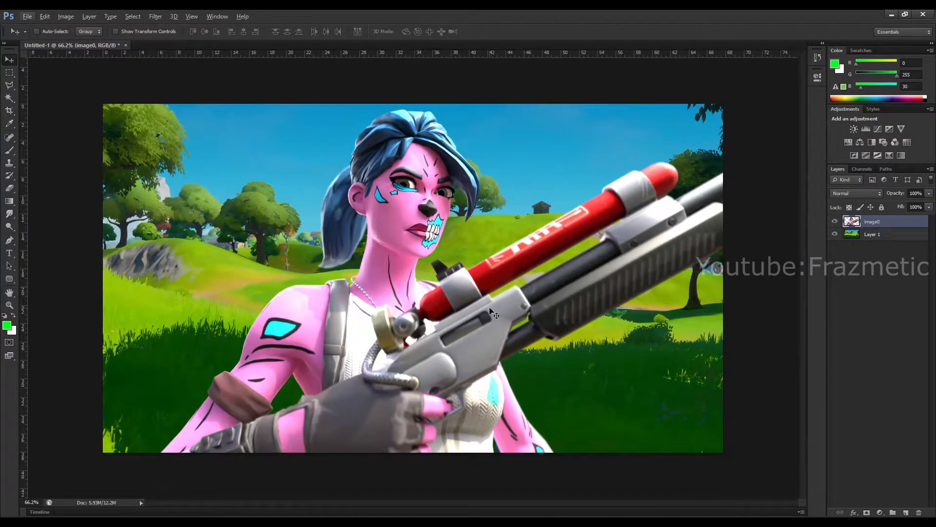
- Move the character against the canvas's lower-right edges and scale it to about 99.3% with Free Transform
scroll(426, 291, up, 1)
drag(427, 292, 534, 291)
scroll(534, 291, down, 1)
key(ctrl+t)
drag(498, 330, 484, 329)
mouse_move(685, 441)
mouse_down()
mouse_move(351, 278)
mouse_move(457, 335)
mouse_move(654, 409)
mouse_move(677, 434)
mouse_up()
drag(572, 303, 586, 302)
- Flip the character horizontally, align it with the canvas's left edge and apply the transform
right_click(585, 303)
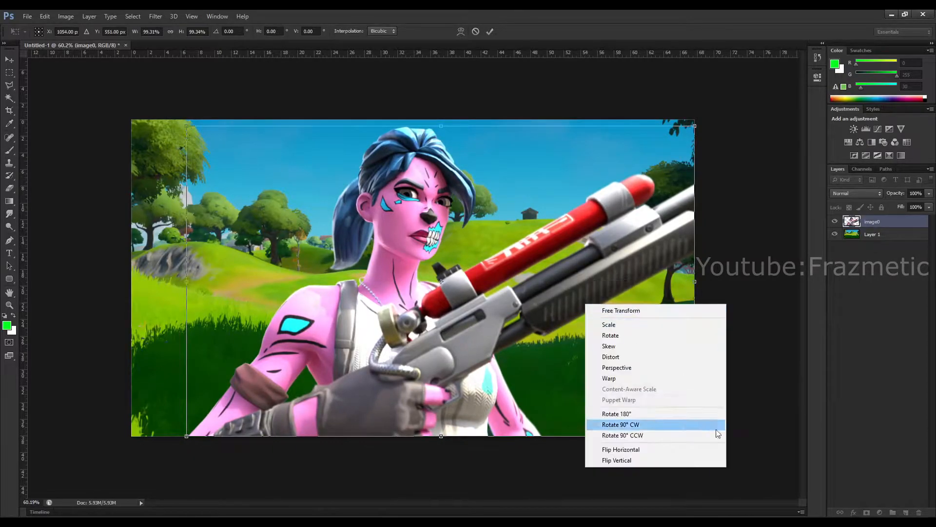
click(671, 451)
drag(509, 349, 420, 344)
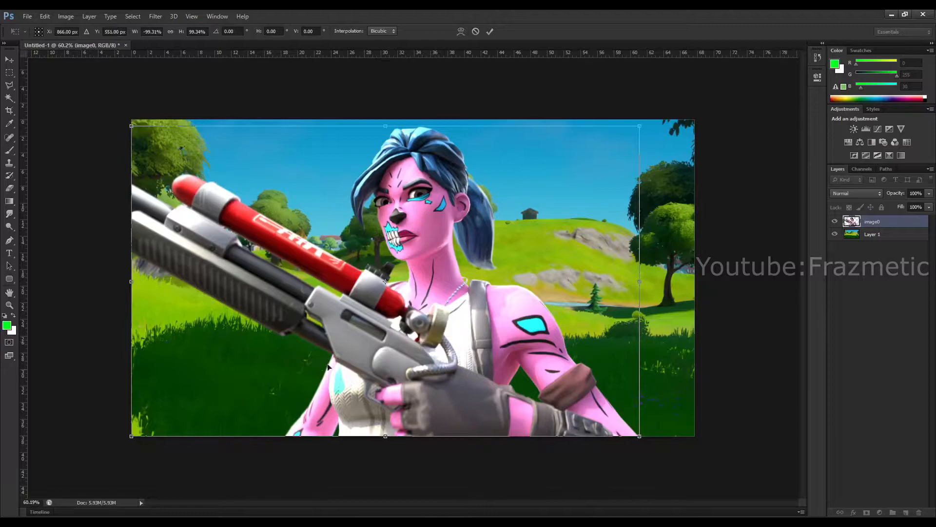
click(490, 32)
- Add two empty layers above the character layer
scroll(245, 318, down, 4)
scroll(245, 318, up, 5)
scroll(246, 317, down, 2)
scroll(246, 318, up, 2)
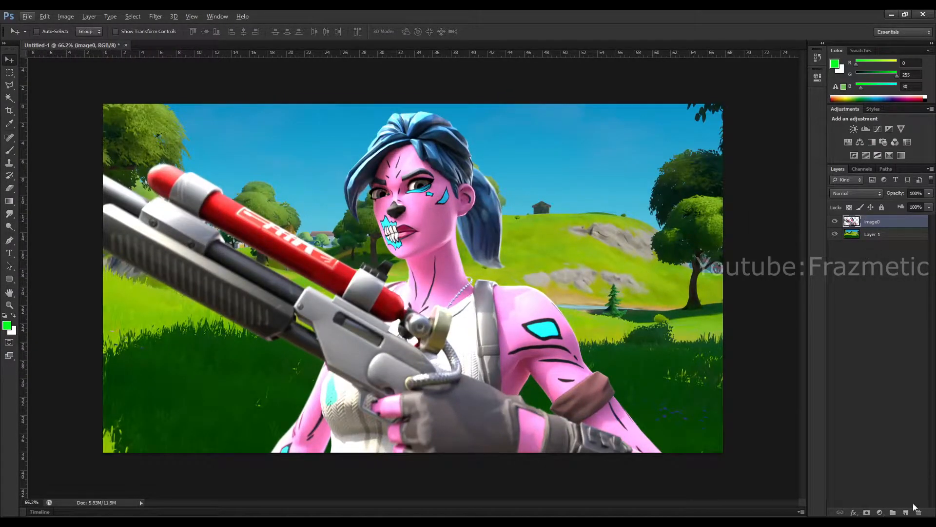
click(906, 513)
click(905, 513)
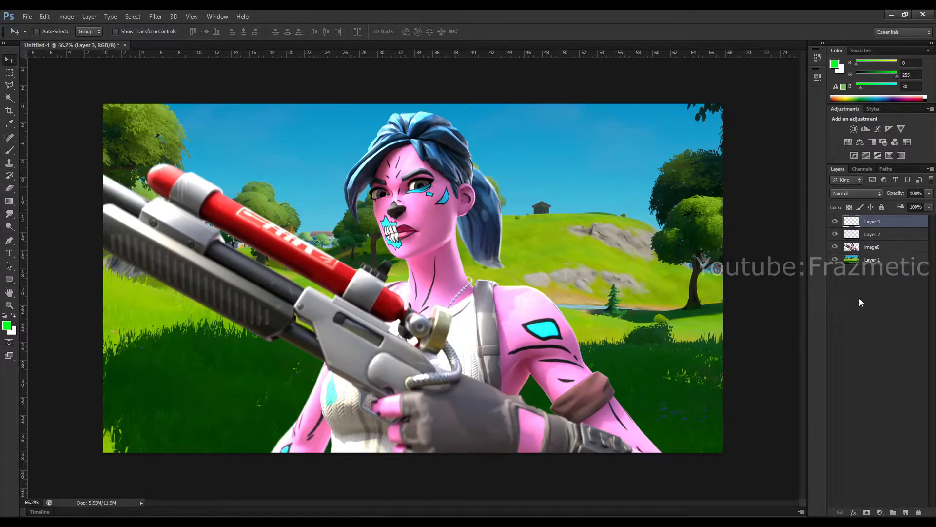
- Apply a light Motion Blur with a 0° angle to the landscape background on Layer 1
click(874, 260)
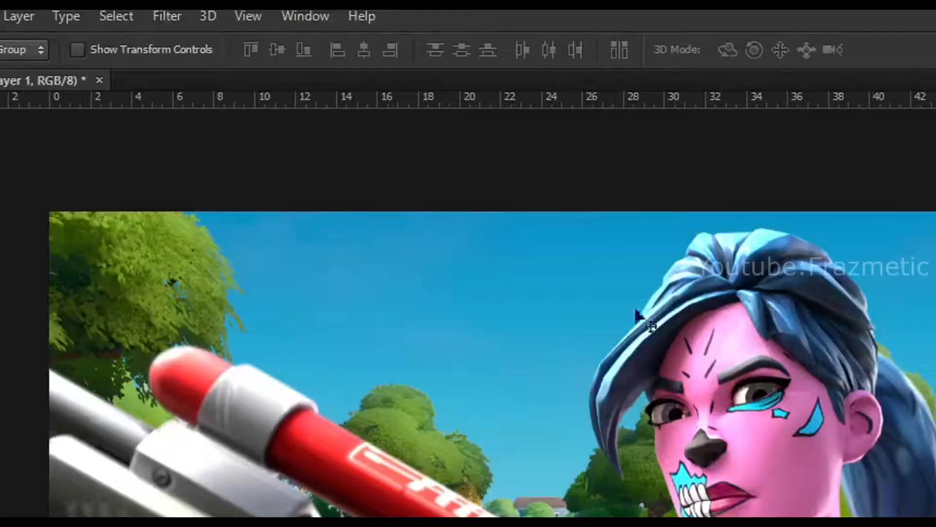
click(155, 16)
mouse_move(205, 155)
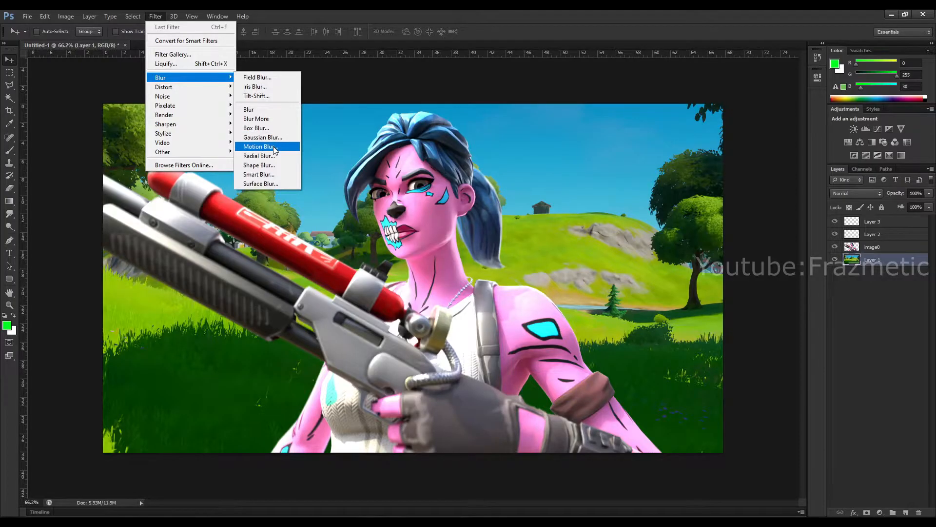
click(425, 308)
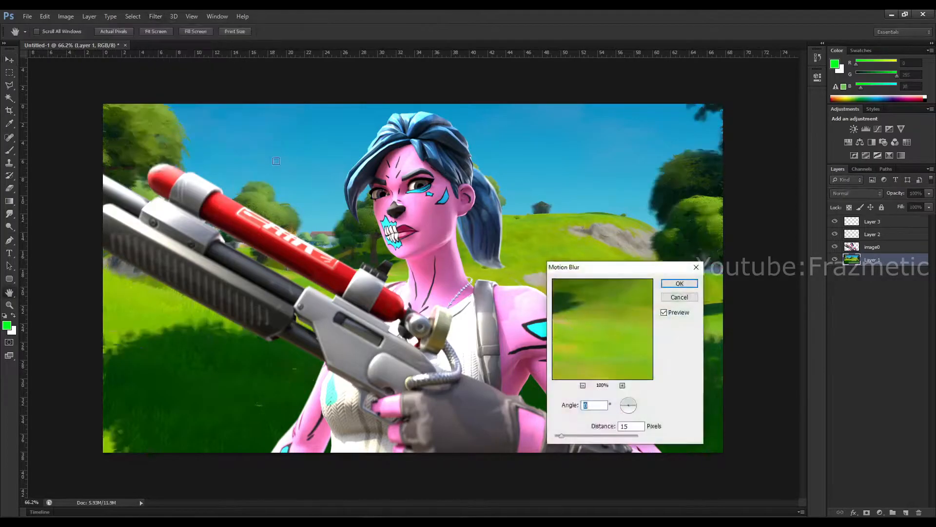
click(629, 409)
click(628, 408)
drag(630, 411, 628, 409)
click(625, 404)
text(0)
click(566, 435)
drag(564, 435, 562, 435)
click(561, 436)
click(679, 283)
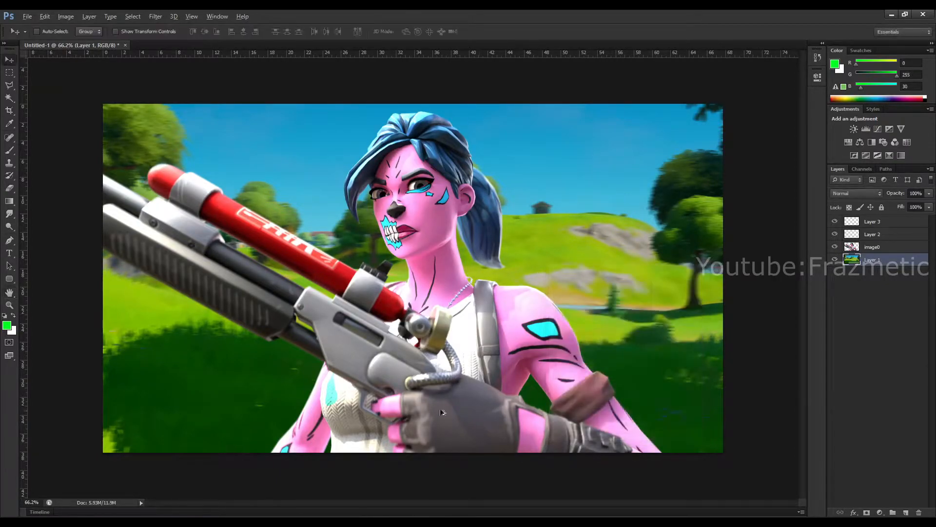
- Add the green Bebas Neue text CHARGE SHOTGUN beside the character's head on Layer 3 and enlarge it to 178.01 pt
scroll(393, 396, down, 1)
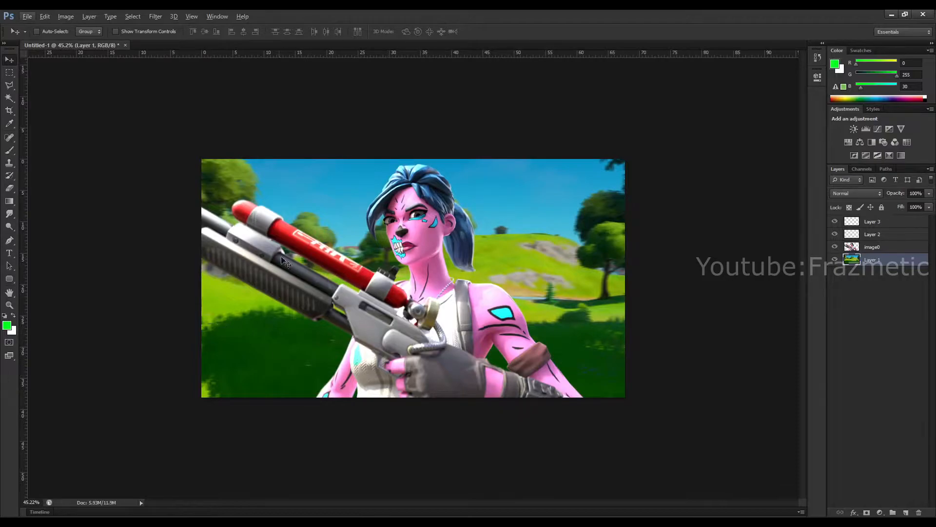
scroll(312, 220, up, 1)
scroll(369, 282, up, 1)
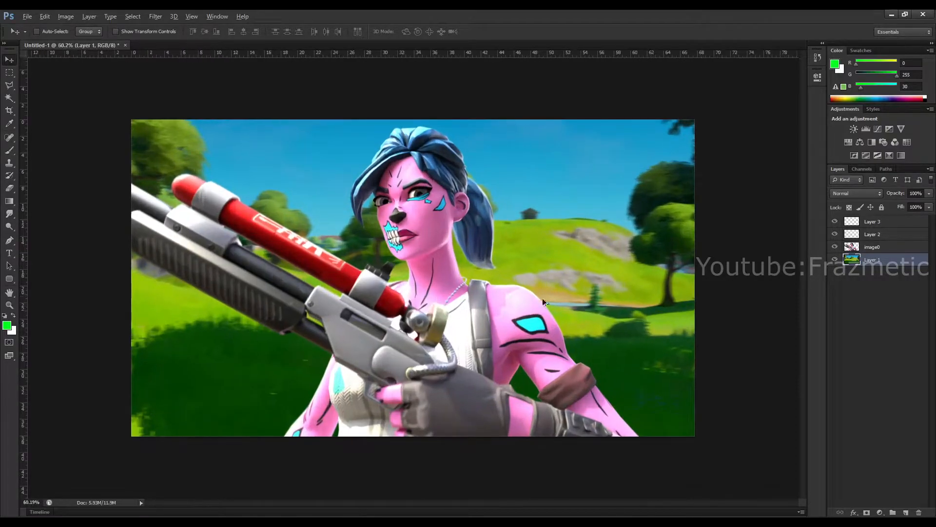
click(874, 247)
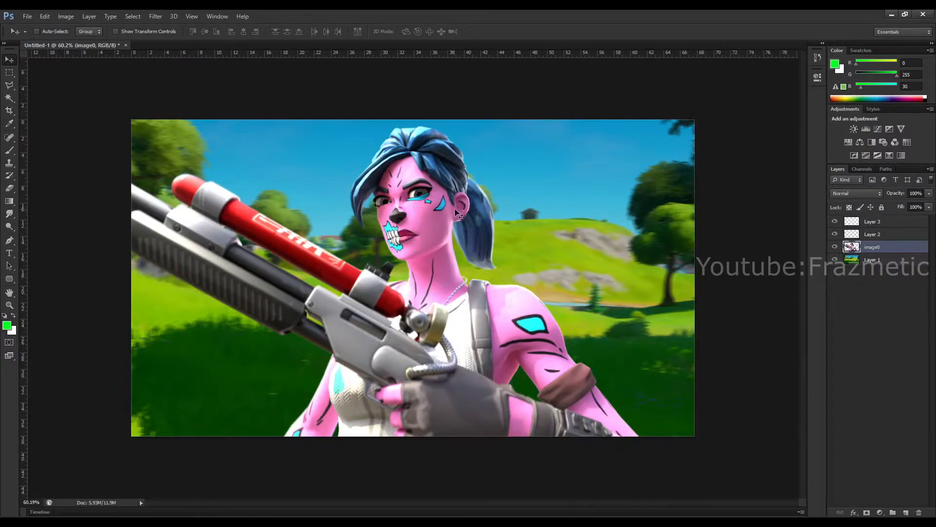
click(881, 225)
key(t)
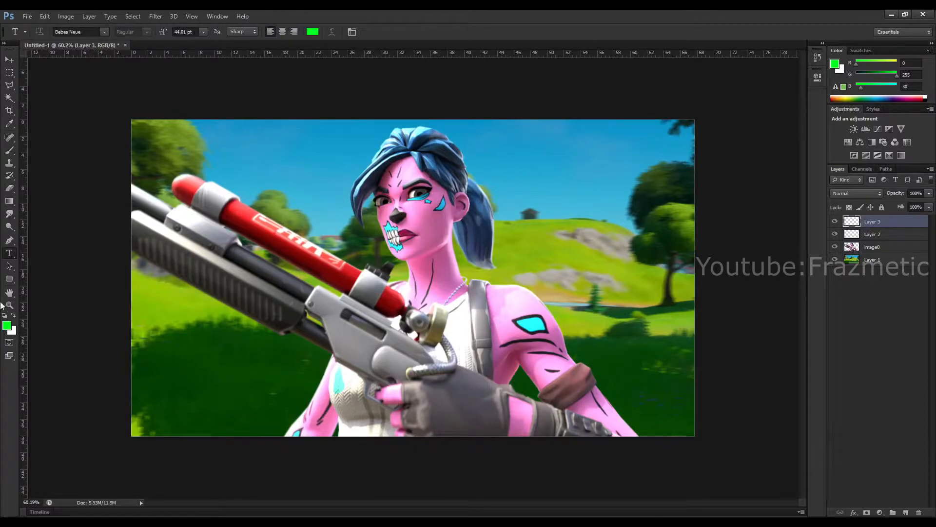
click(498, 166)
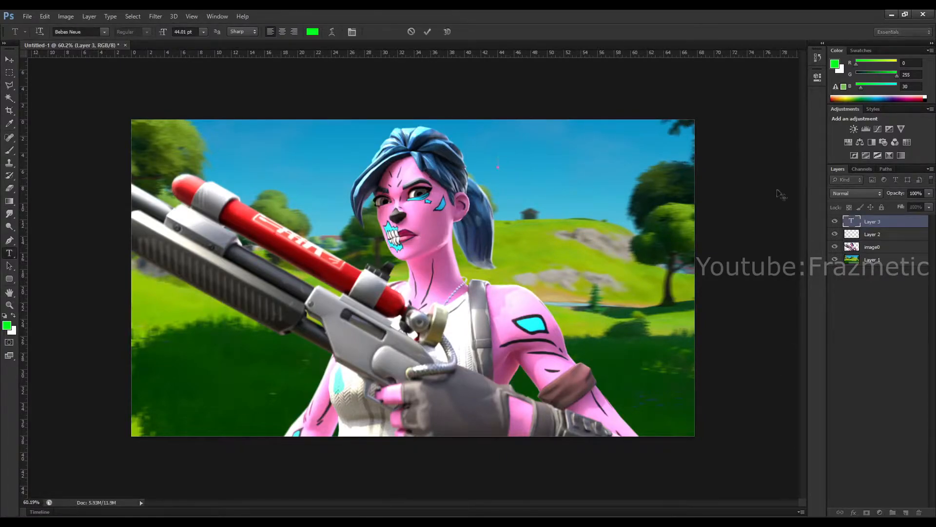
text(CHARGE SHOTGUN)
key(ctrl+a)
drag(163, 32, 212, 40)
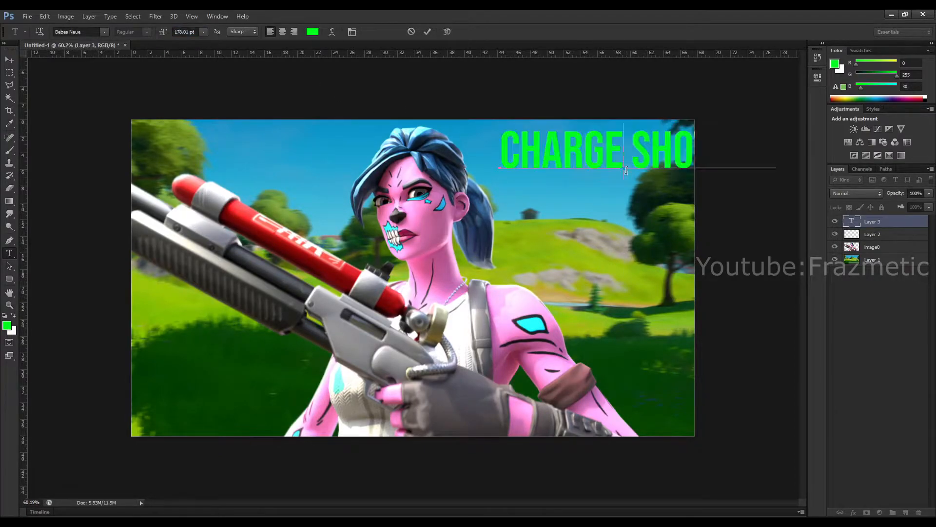
- Cut the second word from the text so it reads CHARGE, and add an empty layer above it
double_click(635, 159)
key(ctrl+x)
click(929, 194)
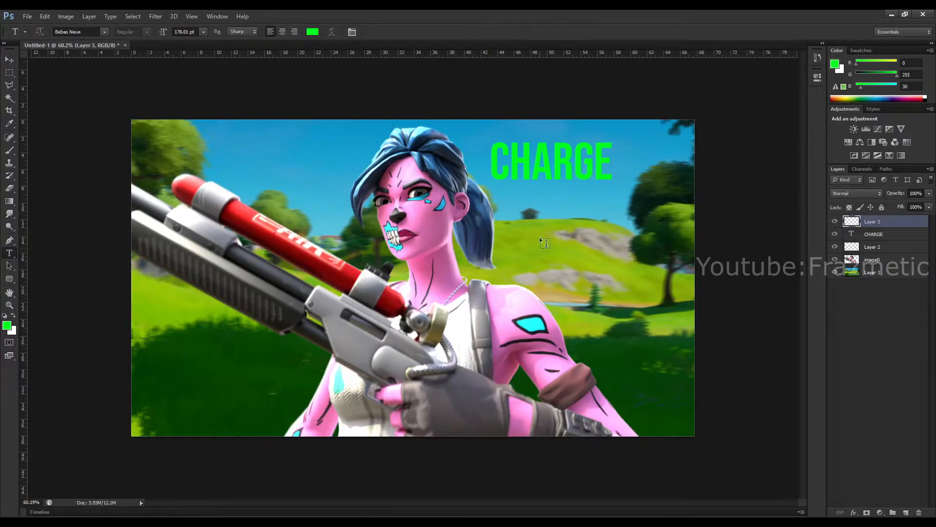
- Add the text SHOTGUN on the new layer, directly beneath CHARGE, in the same green 178.01 pt Bebas Neue
click(502, 203)
text(SHOTGUN)
mouse_move(550, 136)
mouse_down()
mouse_move(560, 125)
mouse_move(558, 134)
mouse_up()
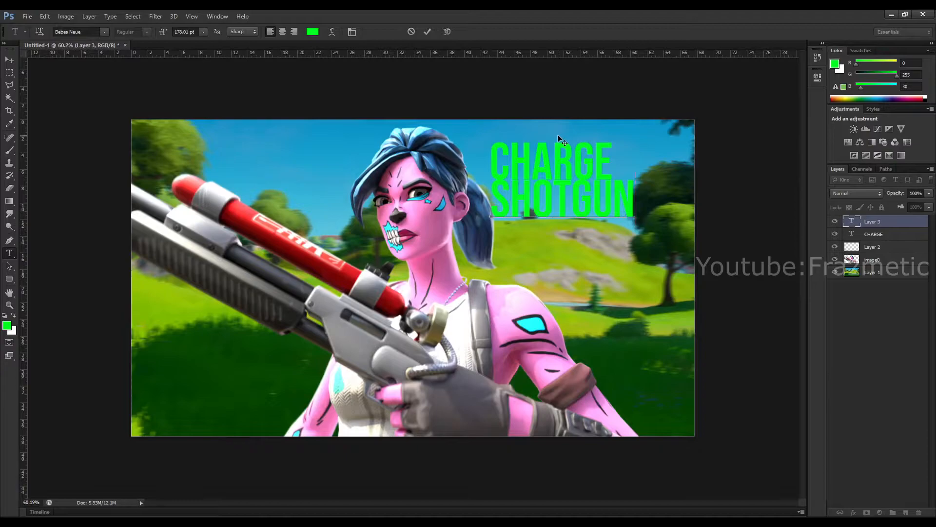
click(428, 32)
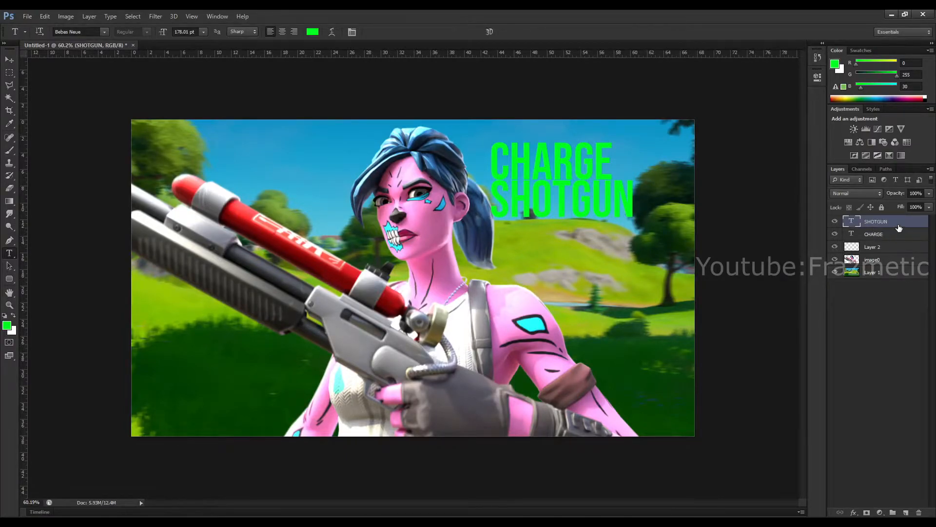
- Enlarge the CHARGE and SHOTGUN text layers together until they span the area between the character's head and the canvas's right edge
shift+click(880, 235)
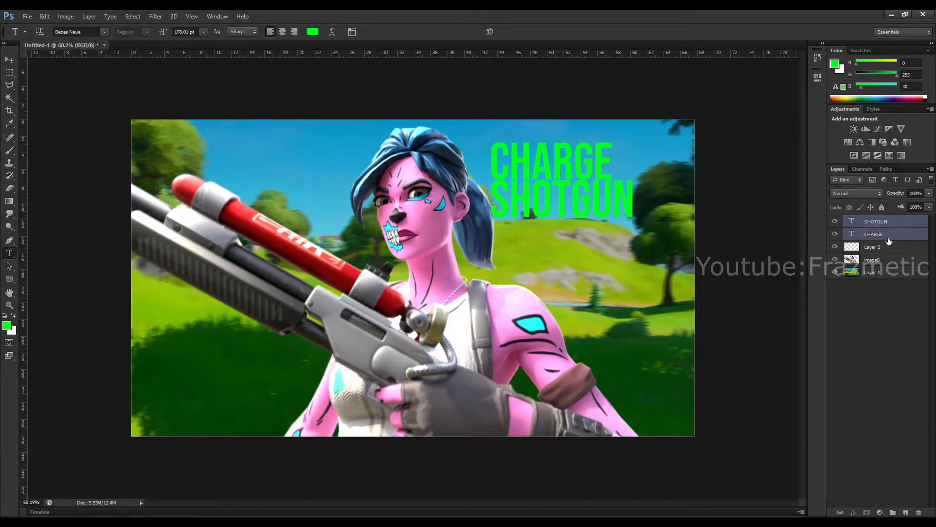
click(893, 228)
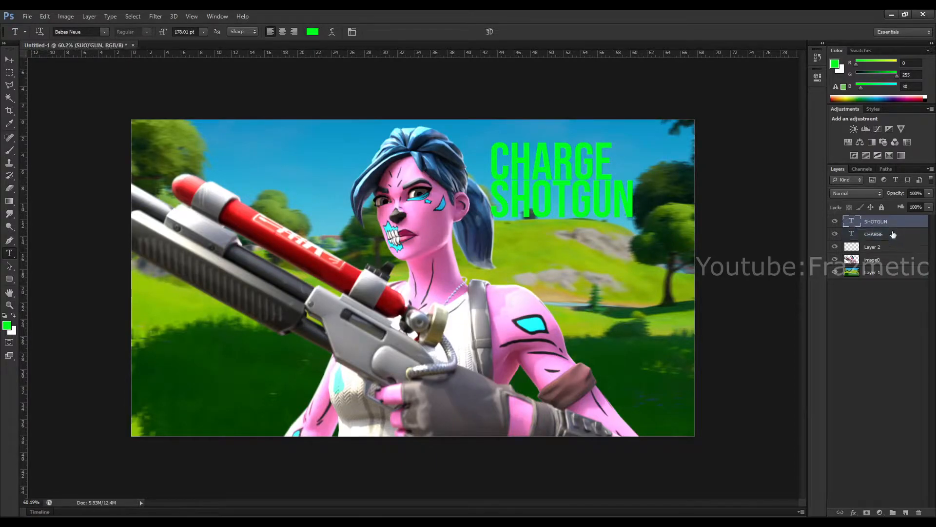
click(883, 280)
click(887, 224)
shift+click(874, 235)
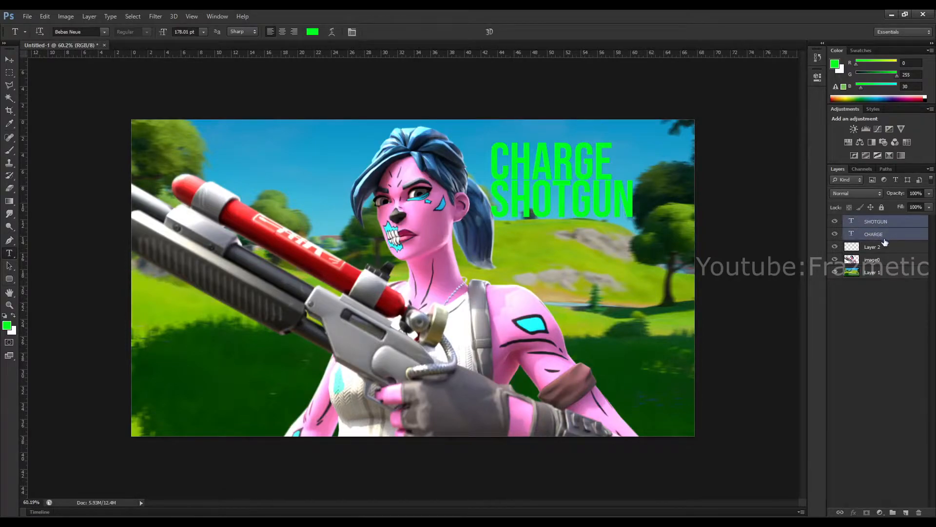
key(ctrl+t)
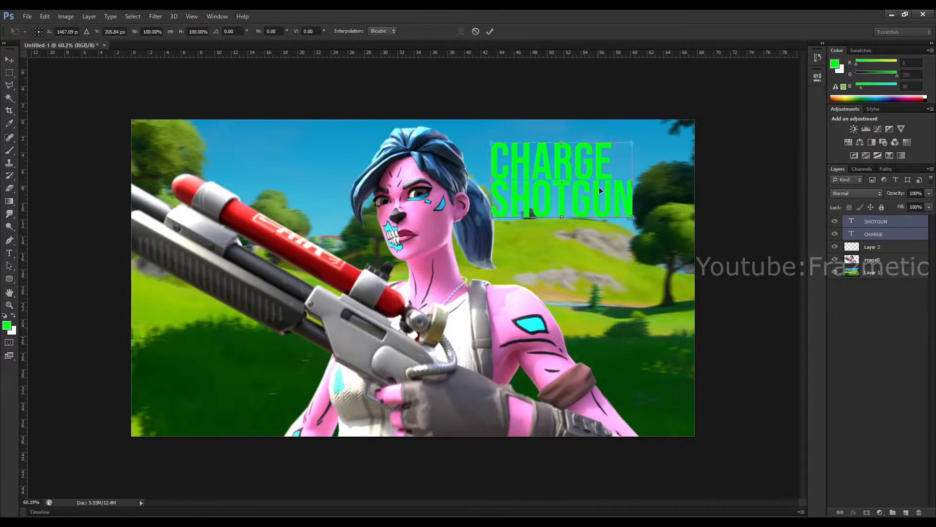
drag(637, 144, 710, 126)
drag(616, 153, 604, 177)
click(490, 31)
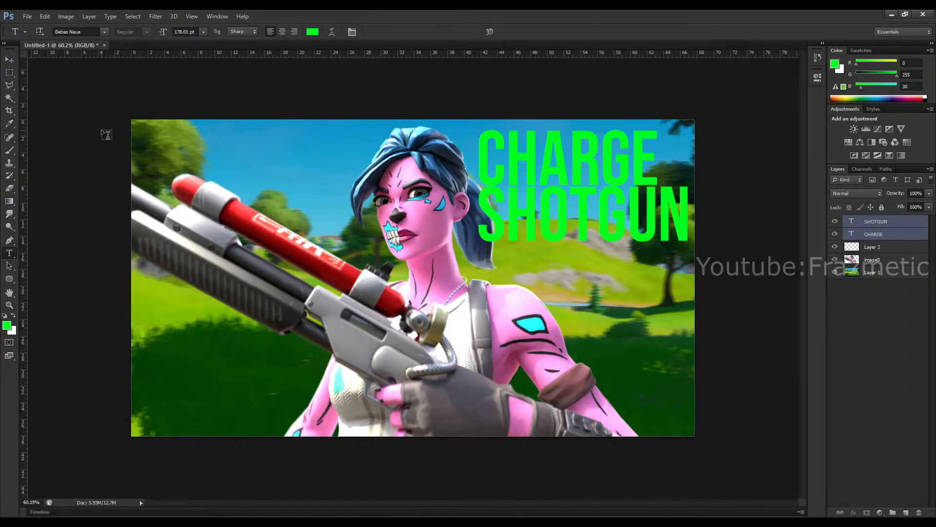
- Reorder the SHOTGUN text layer beneath image0 so the character overlaps the word
click(9, 59)
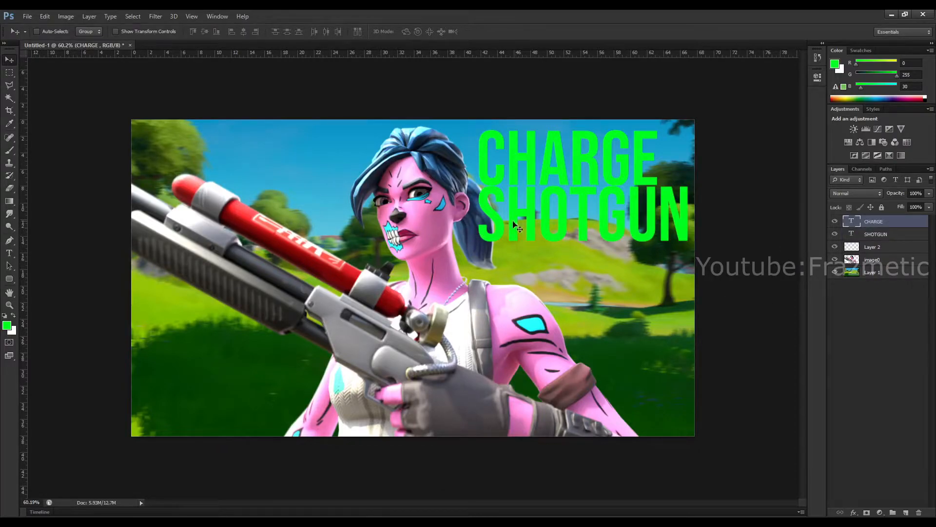
drag(878, 237, 878, 265)
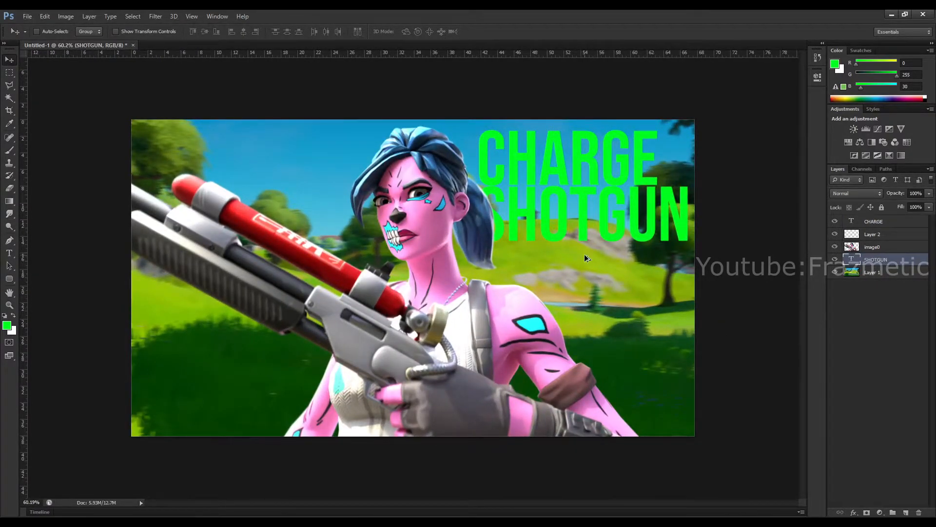
scroll(562, 253, down, 4)
scroll(564, 254, up, 5)
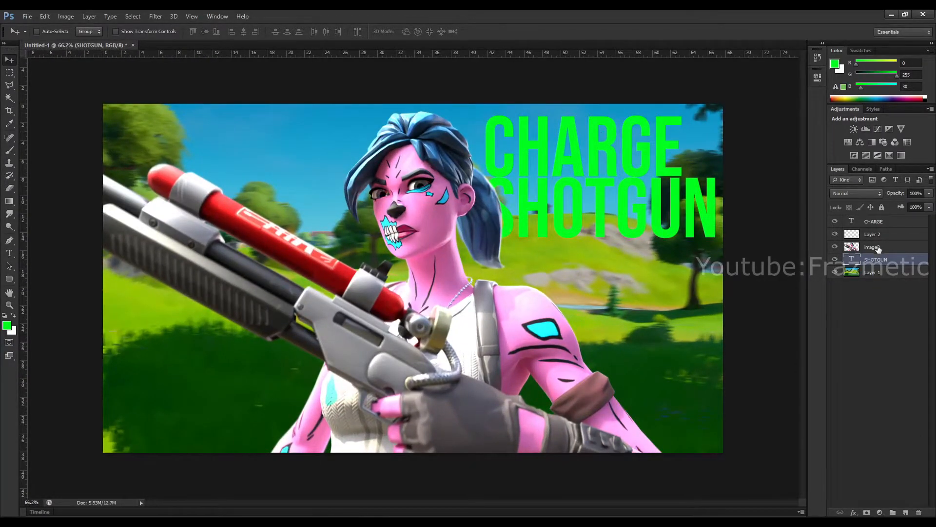
right_click(876, 224)
click(761, 141)
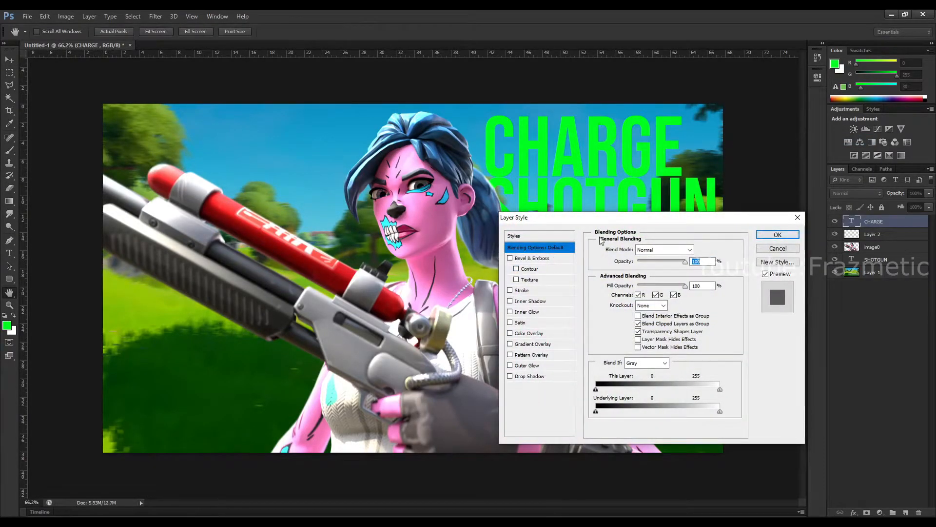
click(792, 249)
- Add a Drop Shadow to the CHARGE layer with distance 14 px, spread 6% and size 21 px
right_click(895, 221)
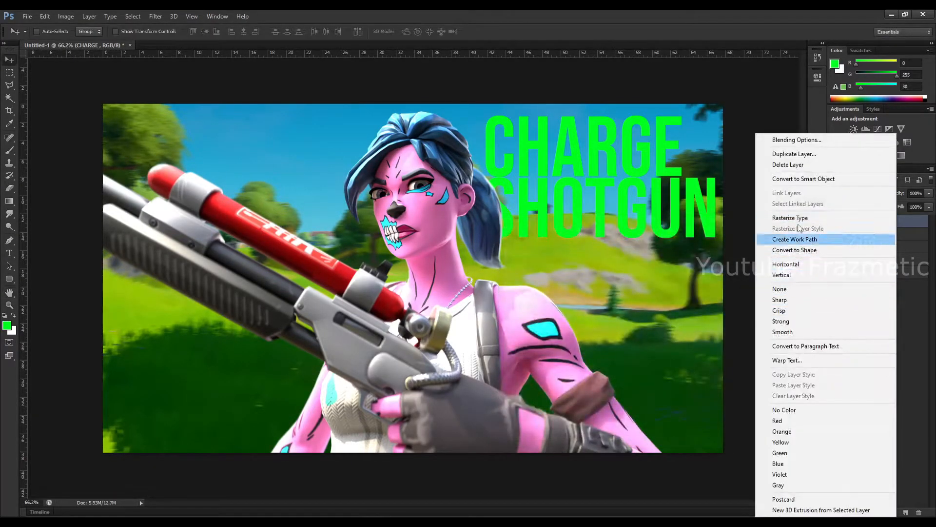
click(792, 140)
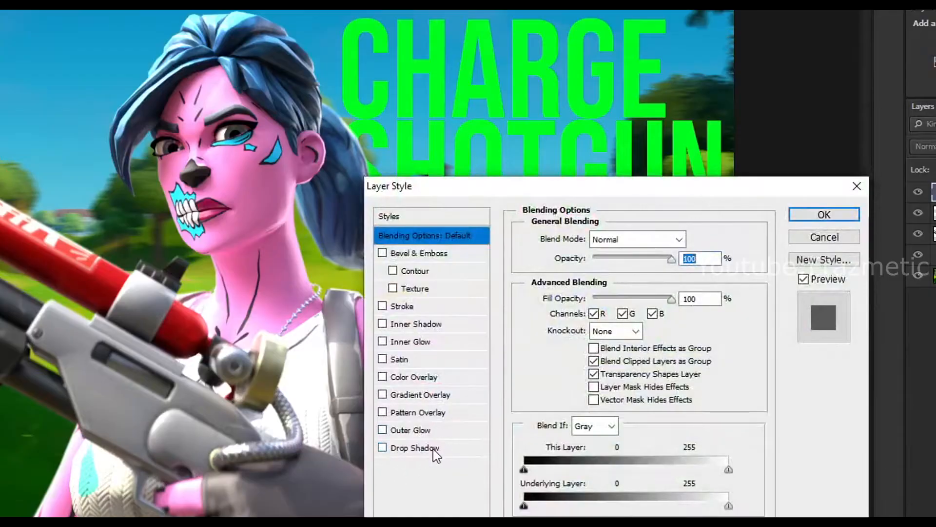
click(529, 375)
drag(594, 191, 554, 253)
drag(544, 403, 554, 410)
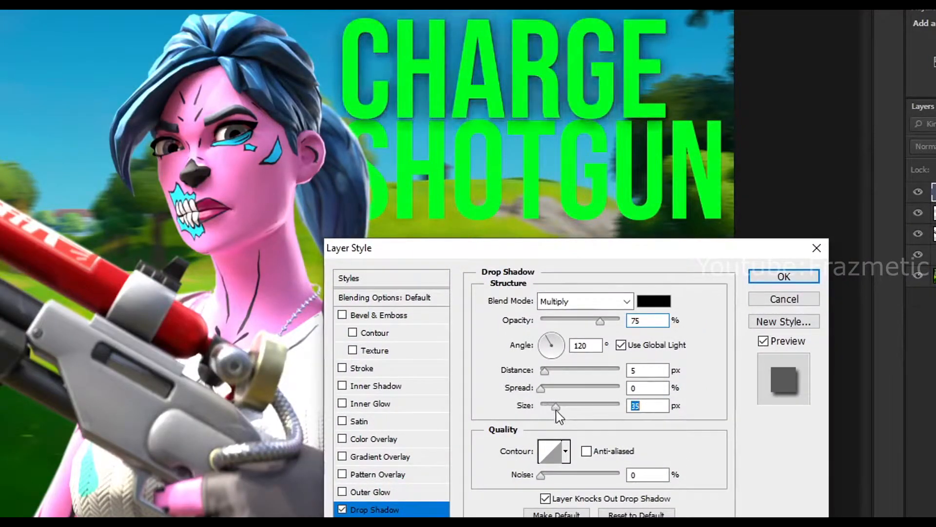
click(542, 387)
drag(540, 370, 556, 370)
- Colour CHARGE's drop shadow bright green (RGB 0, 255, 66) and set its spread to 26%
click(648, 304)
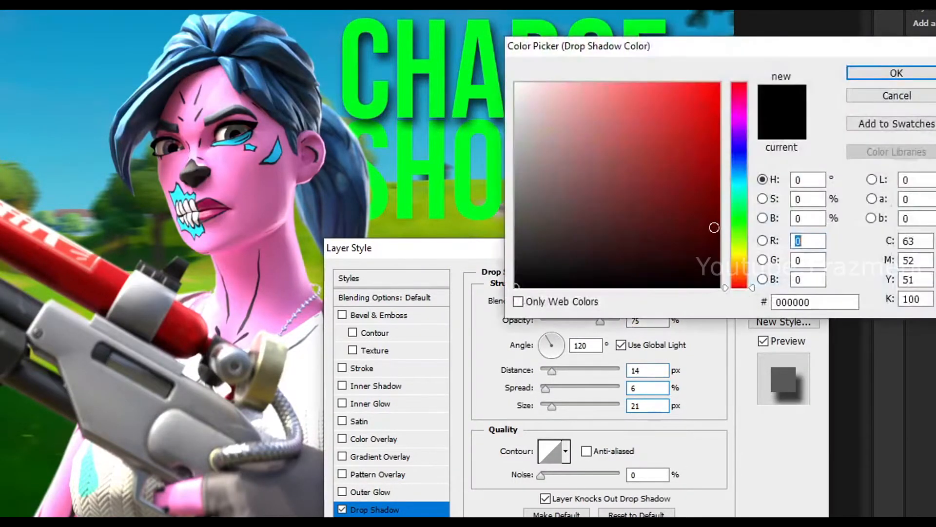
text(255)
click(740, 149)
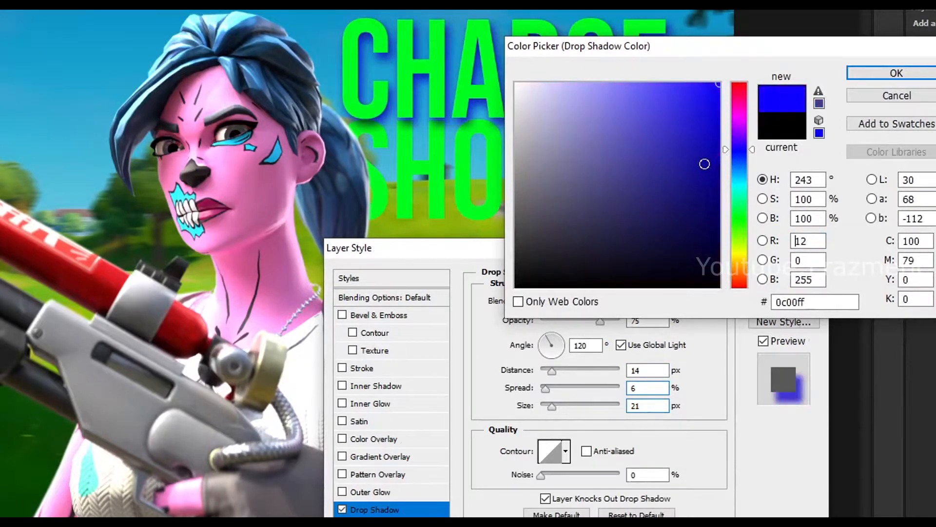
drag(740, 148, 735, 248)
drag(625, 53, 533, 283)
click(651, 452)
mouse_move(650, 452)
mouse_down()
mouse_move(644, 416)
mouse_move(641, 441)
mouse_up()
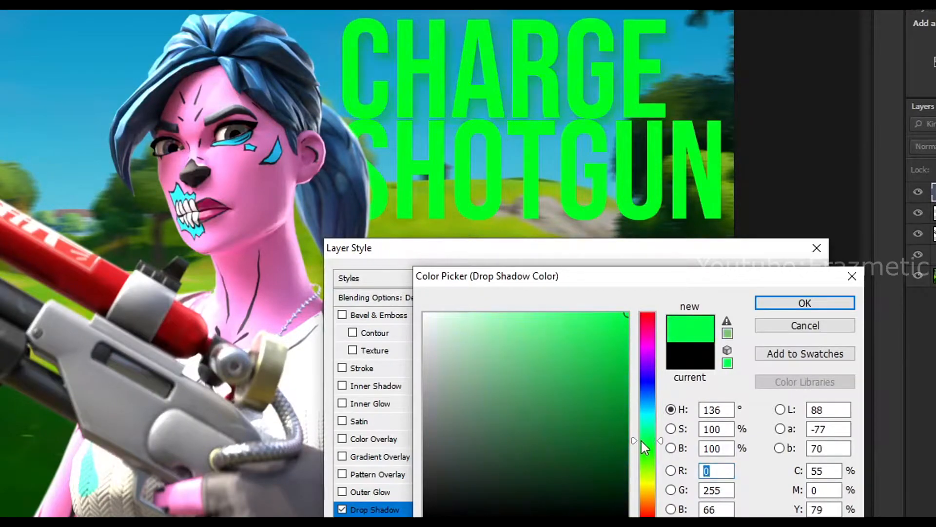
click(778, 303)
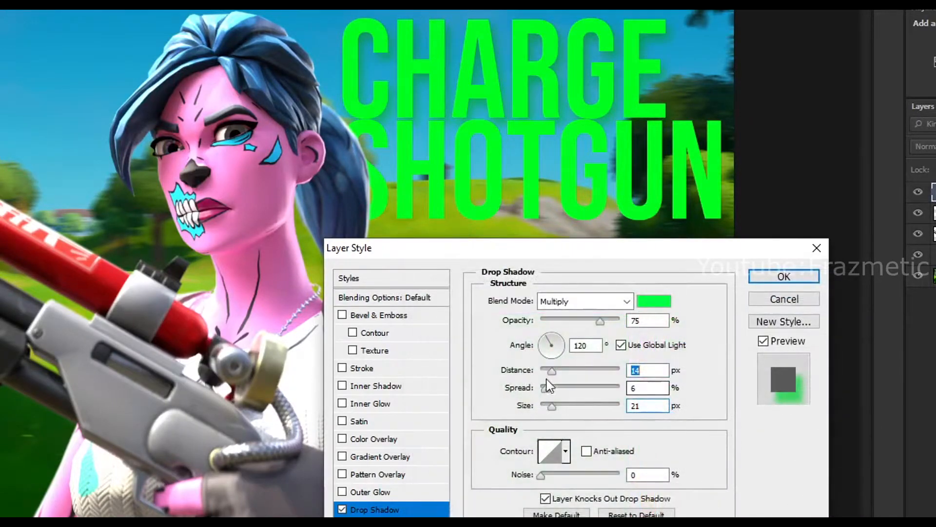
click(549, 388)
mouse_move(549, 388)
mouse_down()
mouse_move(631, 385)
mouse_move(563, 391)
mouse_up()
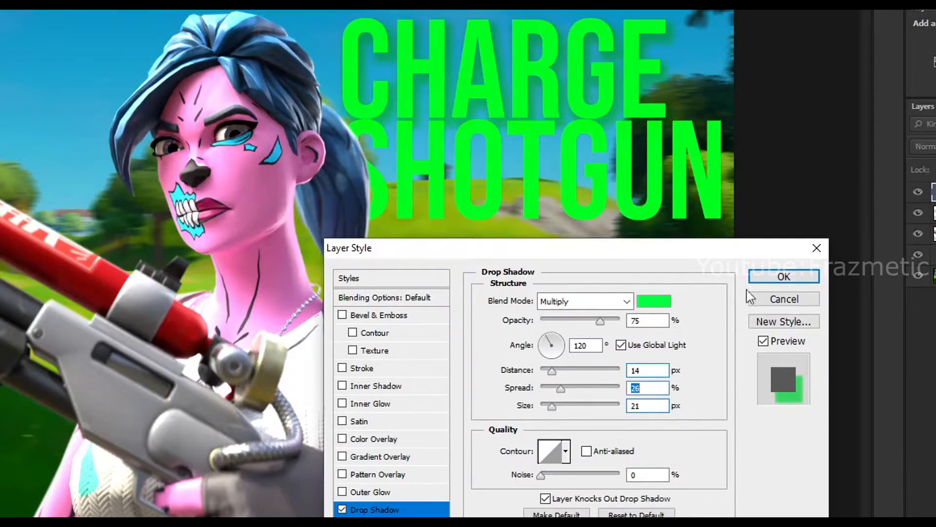
- Add a Gradient Overlay to CHARGE using a magenta-purple preset gradient
click(357, 462)
click(629, 338)
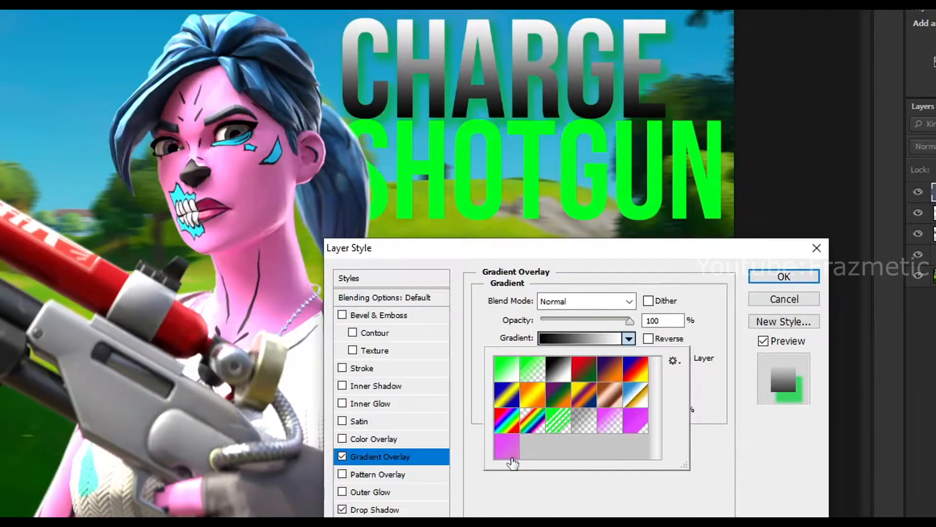
click(532, 368)
click(630, 422)
click(629, 490)
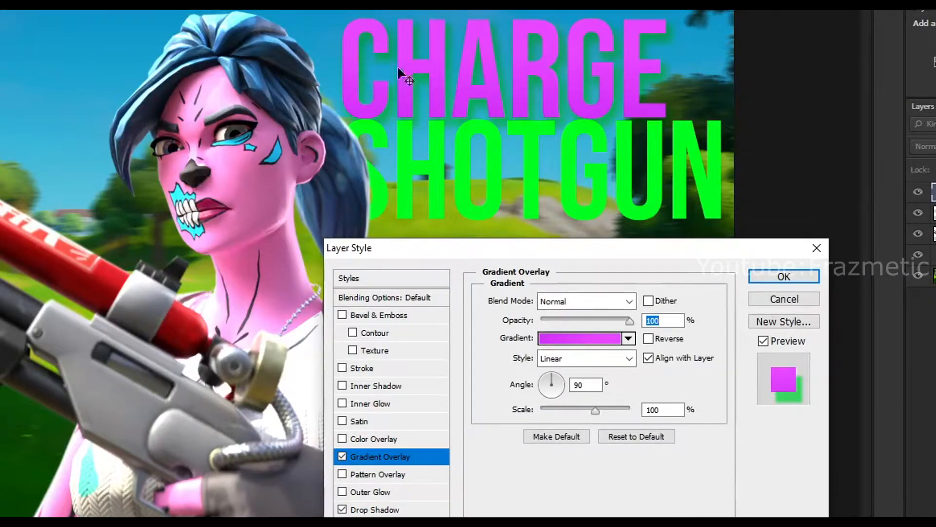
- Add a Stroke around the outside of the CHARGE letters and set its size to 7 px
click(342, 368)
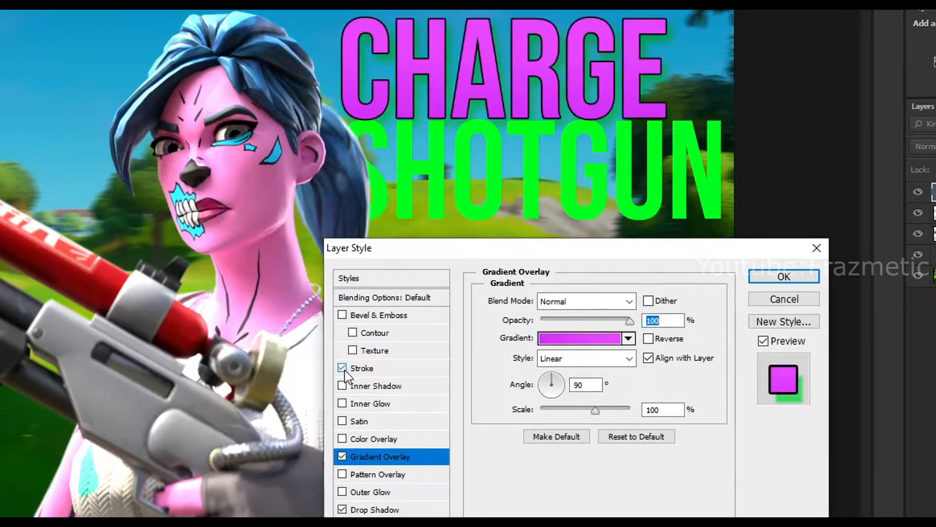
click(363, 368)
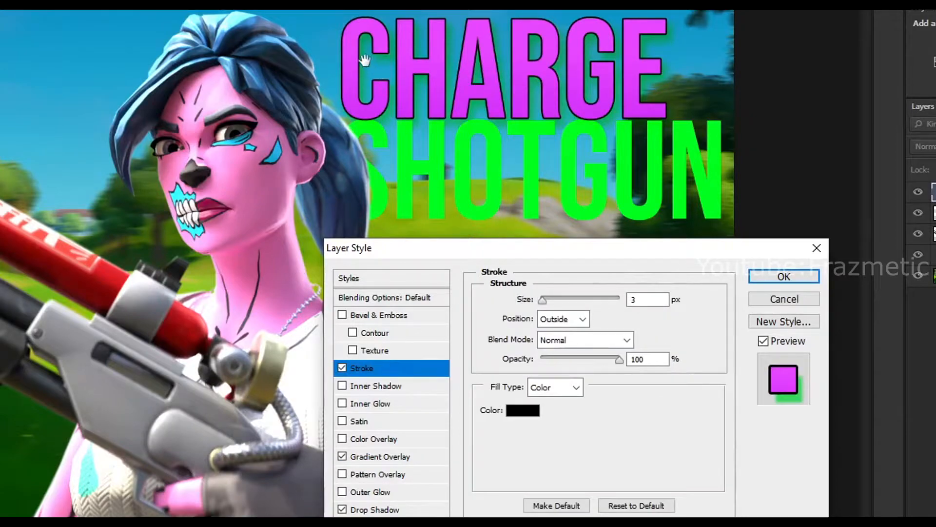
click(536, 303)
text(10)
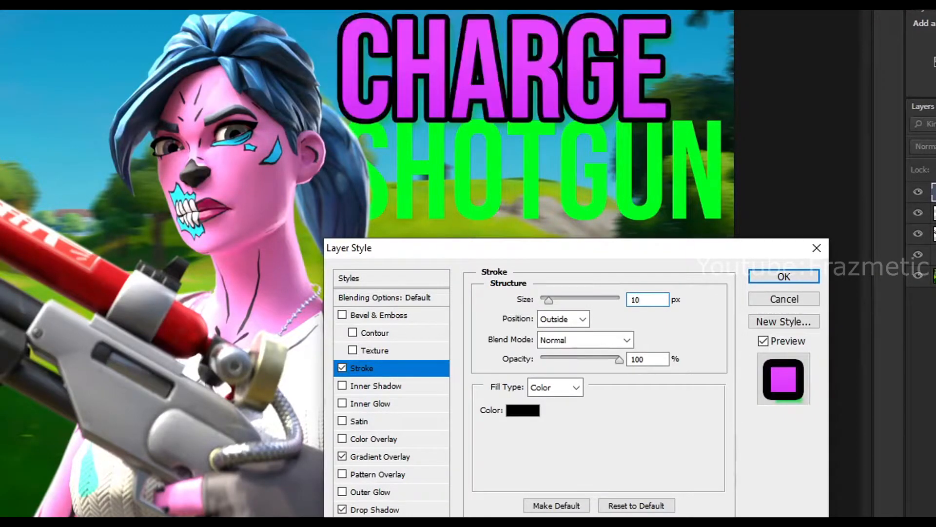
key(BackSpace)
key(BackSpace)
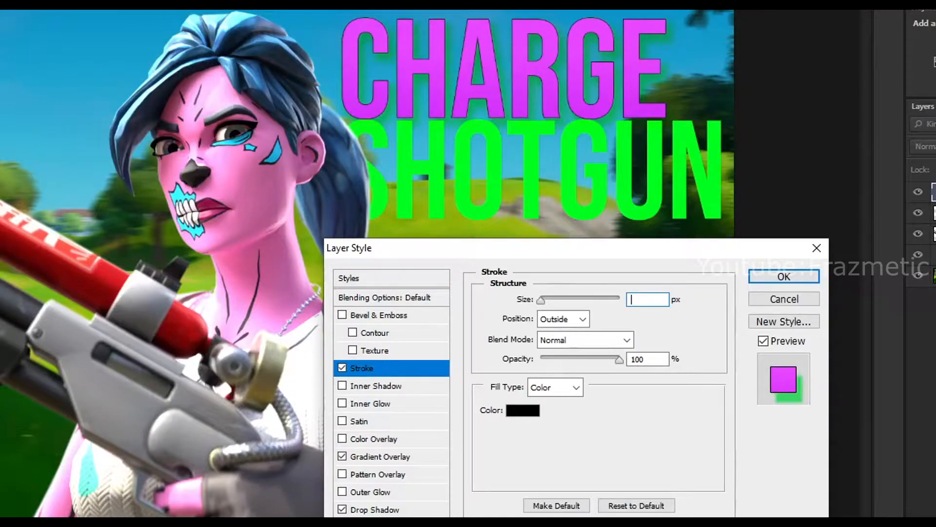
text(7)
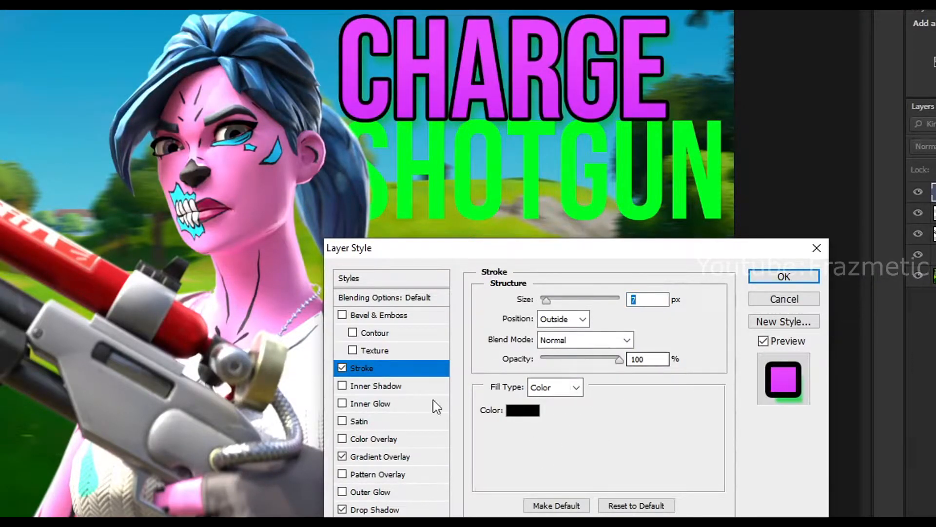
- Change the CHARGE stroke colour to white and set its size to 5 px
click(534, 410)
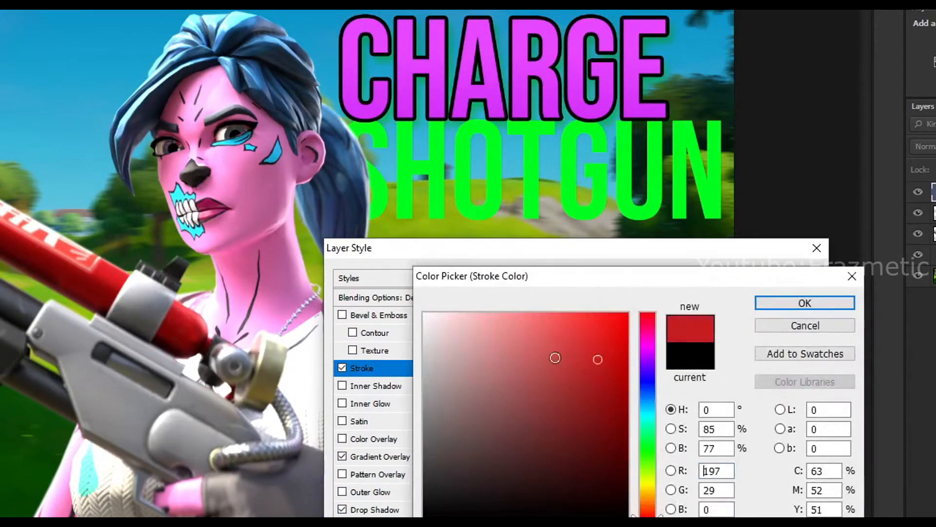
drag(571, 360, 204, 254)
click(644, 411)
mouse_move(429, 315)
mouse_down()
mouse_move(360, 305)
mouse_move(411, 345)
mouse_move(688, 312)
mouse_up()
mouse_move(503, 491)
mouse_down()
mouse_move(495, 498)
mouse_move(623, 507)
mouse_move(298, 237)
mouse_up()
click(805, 303)
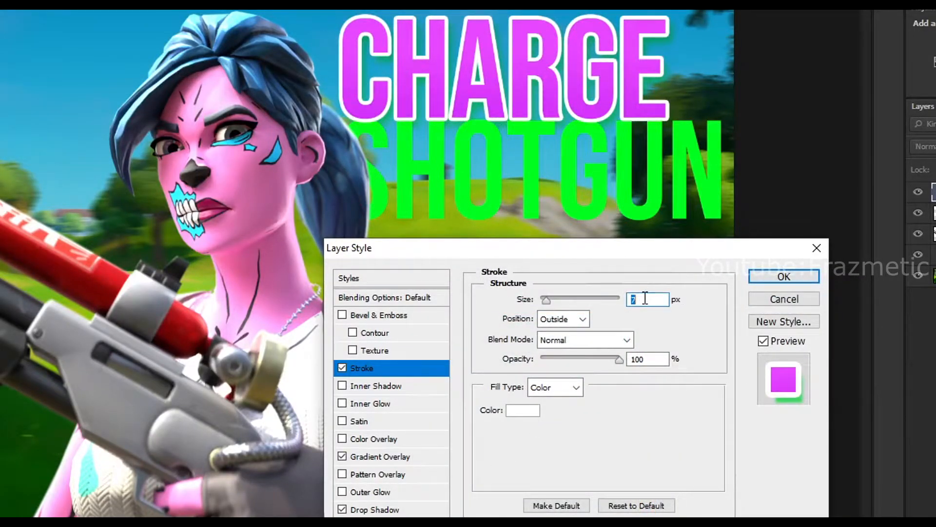
text(3)
key(BackSpace)
text(4)
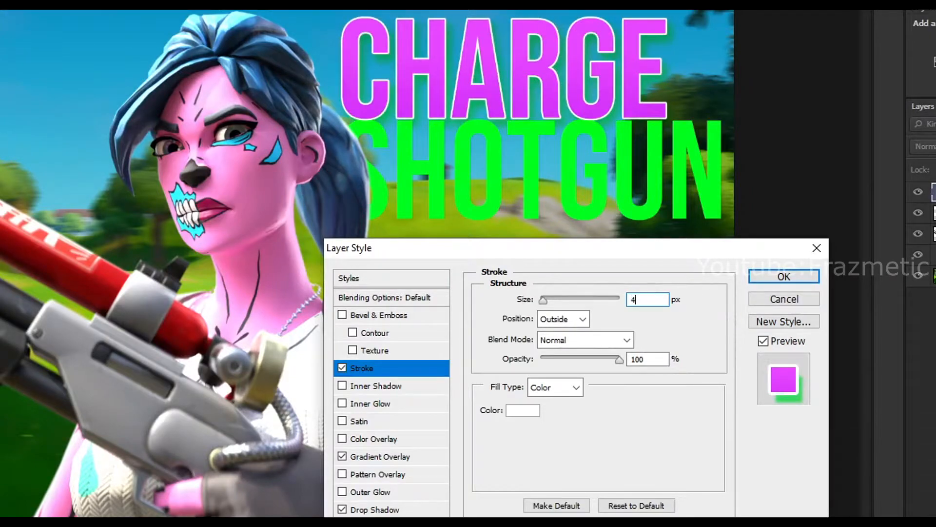
text(5)
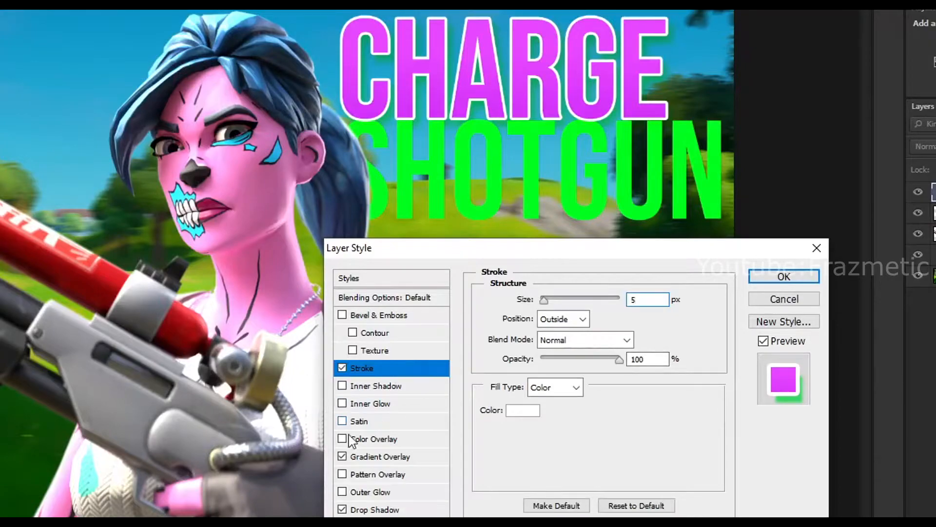
- Add an Inner Bevel with the Chisel Hard technique to CHARGE and apply the layer style
click(342, 315)
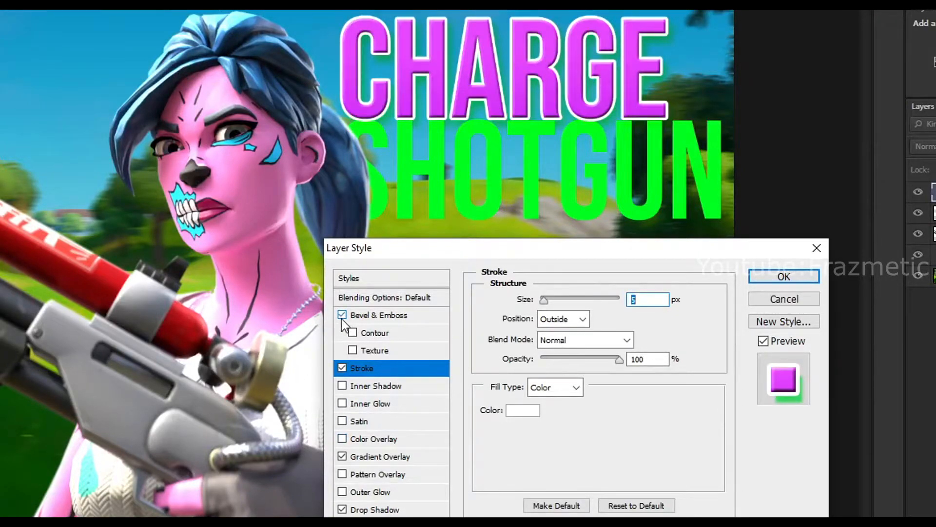
click(391, 317)
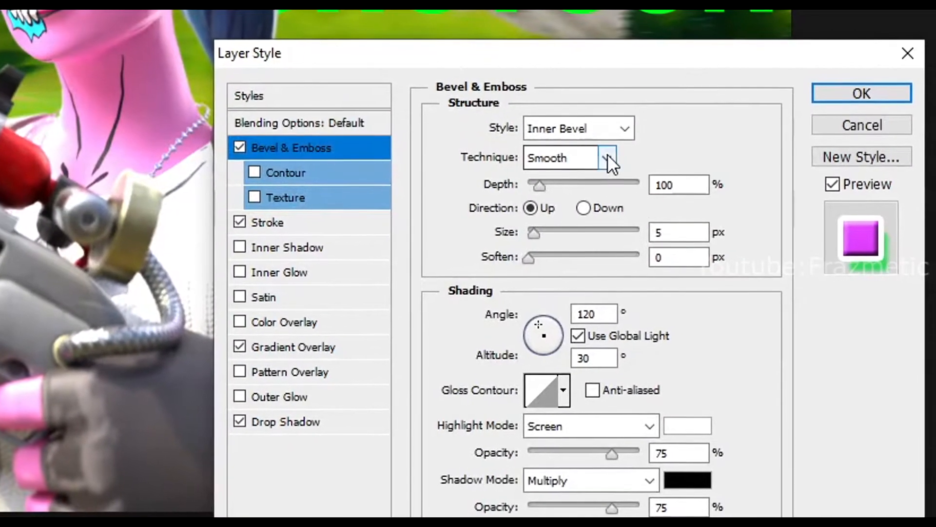
click(592, 155)
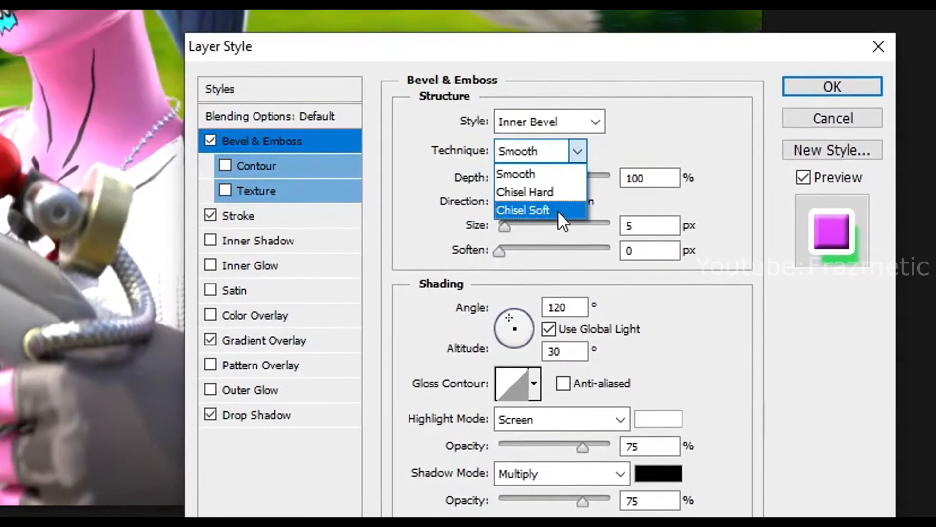
click(537, 191)
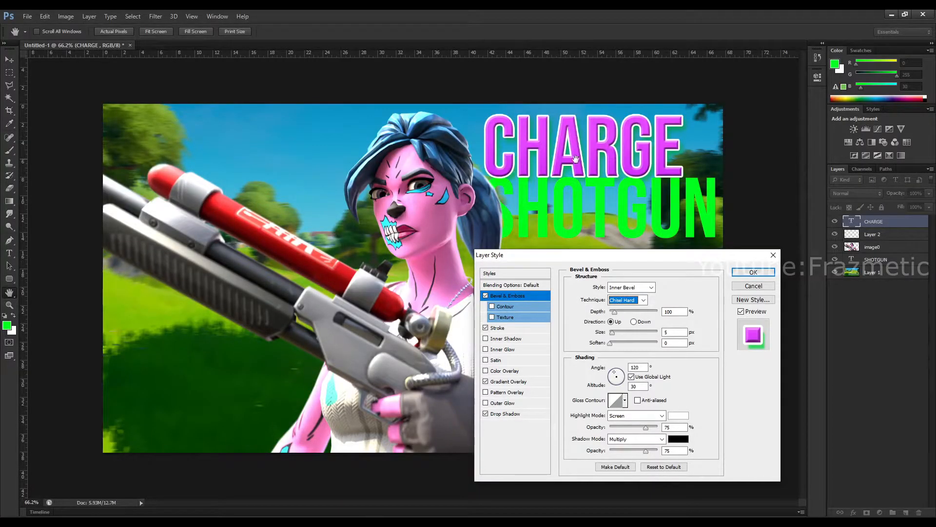
drag(570, 259, 548, 248)
key(Return)
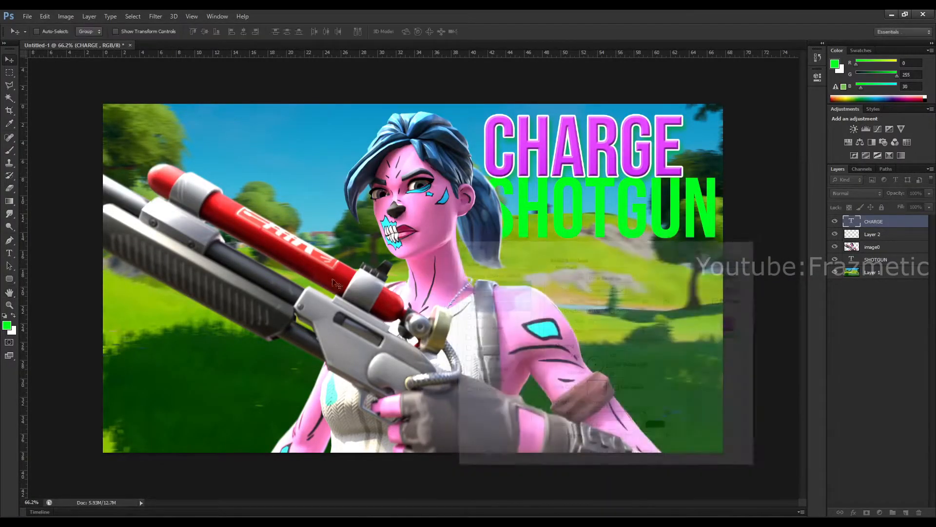
- Copy the CHARGE layer style and paste it onto the SHOTGUN text layer
right_click(871, 221)
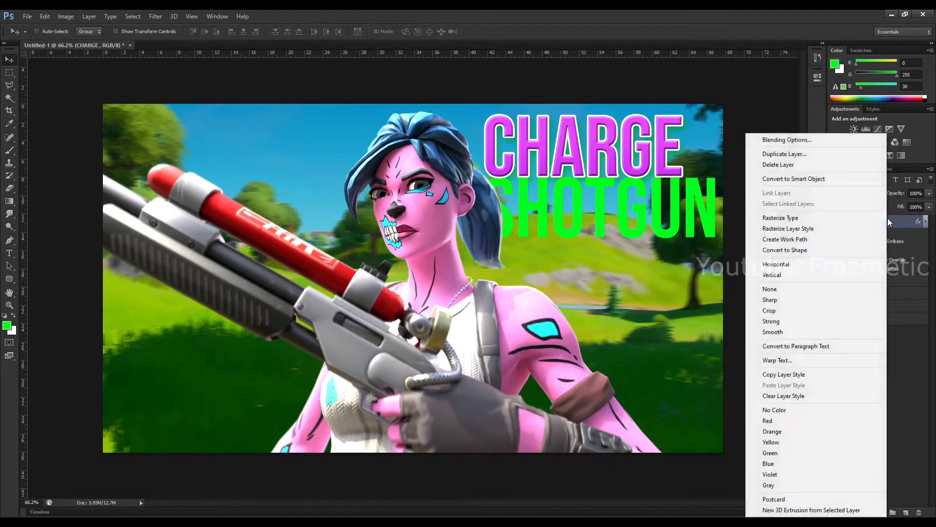
click(791, 375)
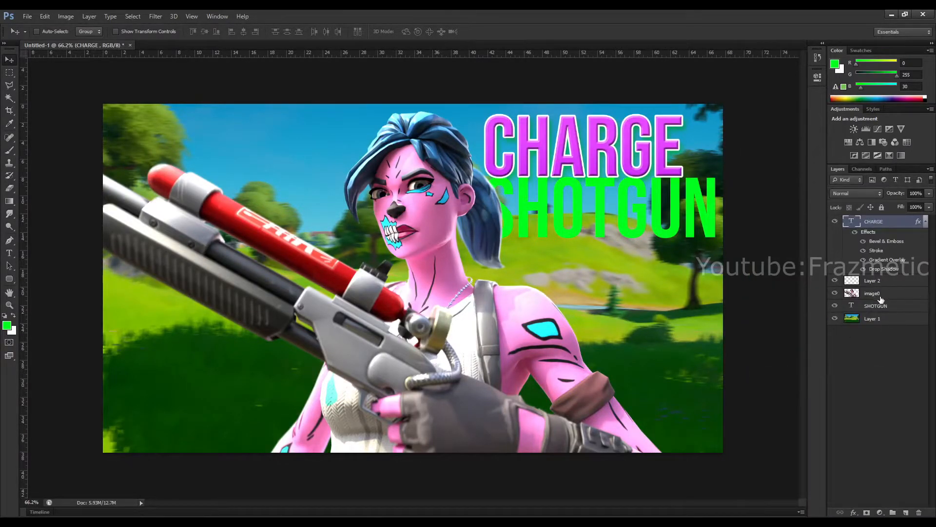
click(896, 304)
right_click(877, 306)
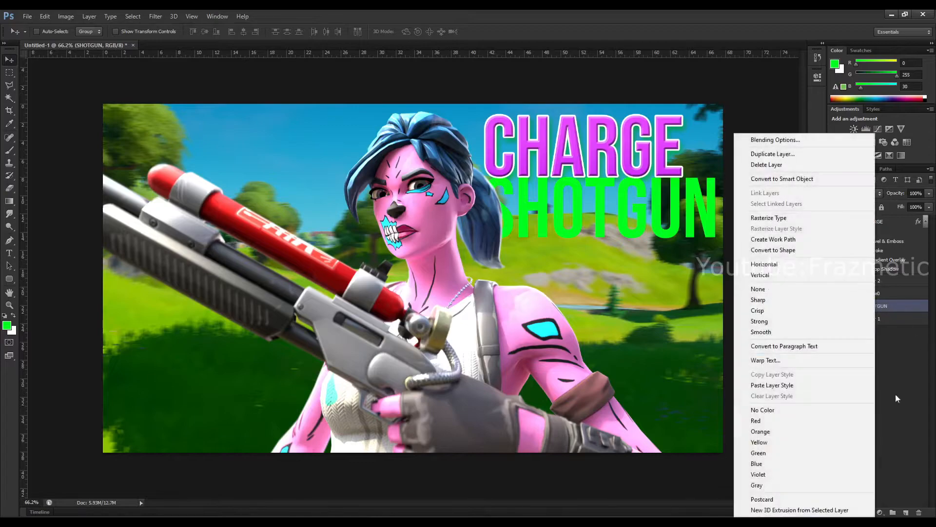
click(795, 386)
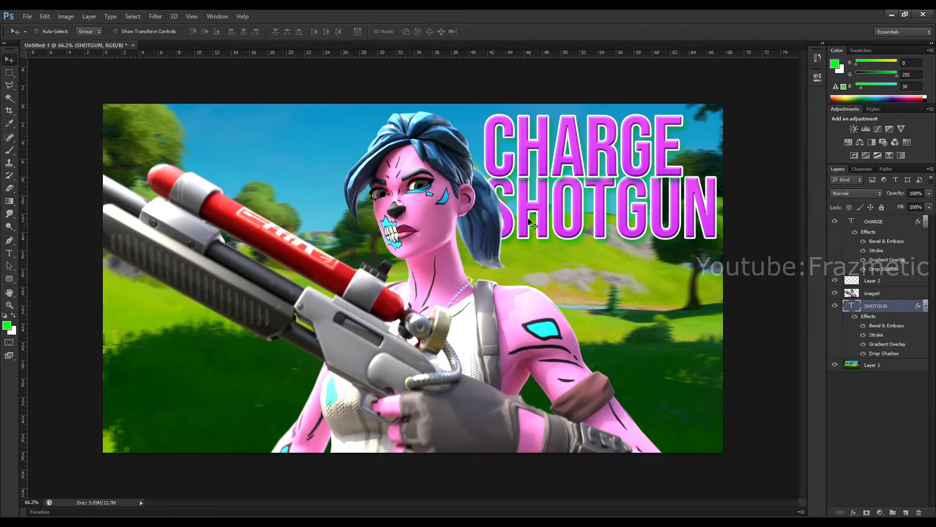
scroll(536, 186, up, 11)
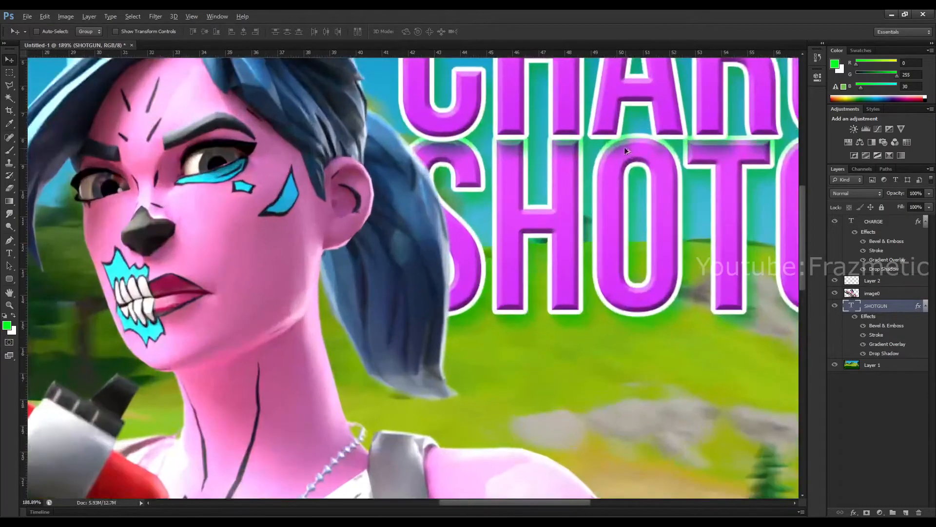
scroll(679, 180, down, 8)
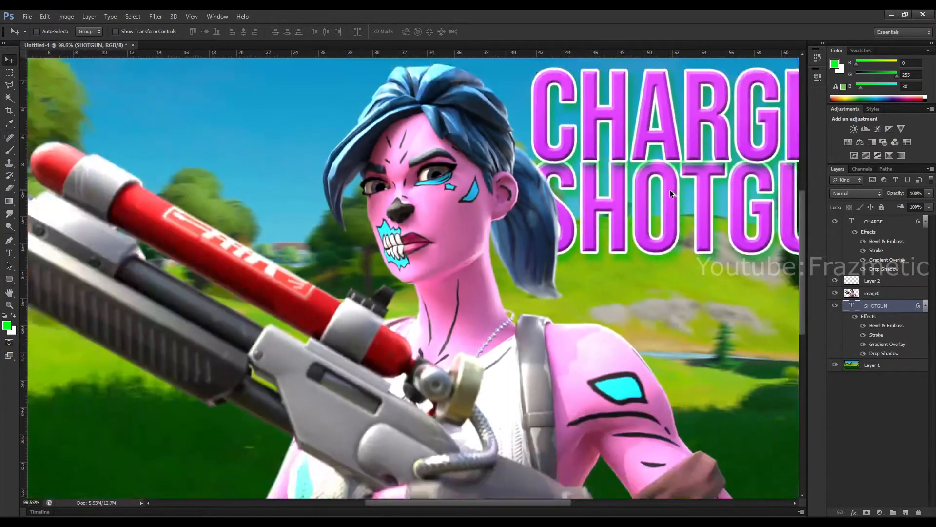
key(ctrl+t)
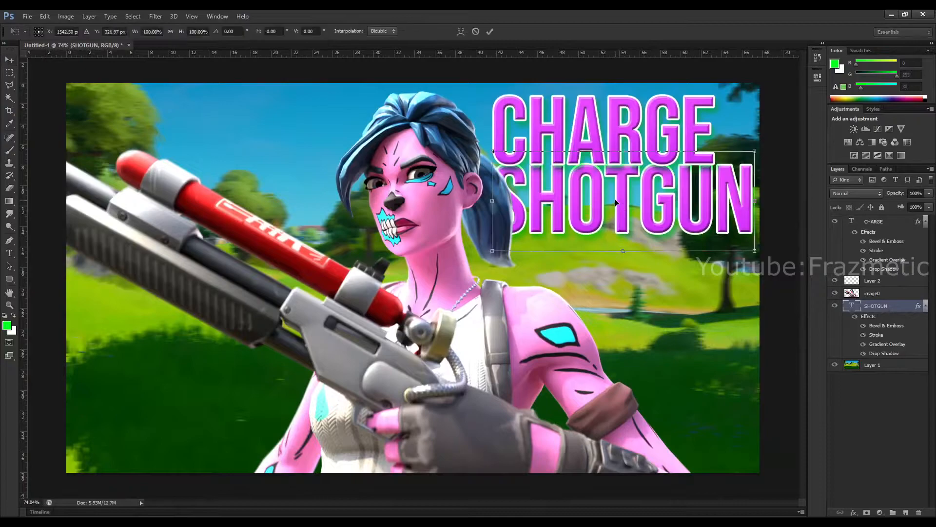
click(491, 31)
- Select a magenta-purple preset for SHOTGUN's Gradient Overlay and open that gradient for editing
right_click(884, 313)
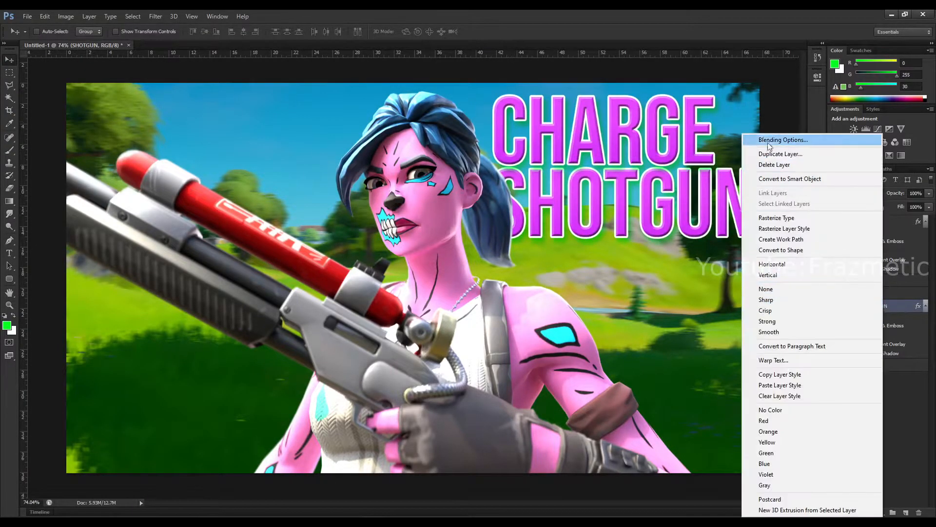
click(765, 137)
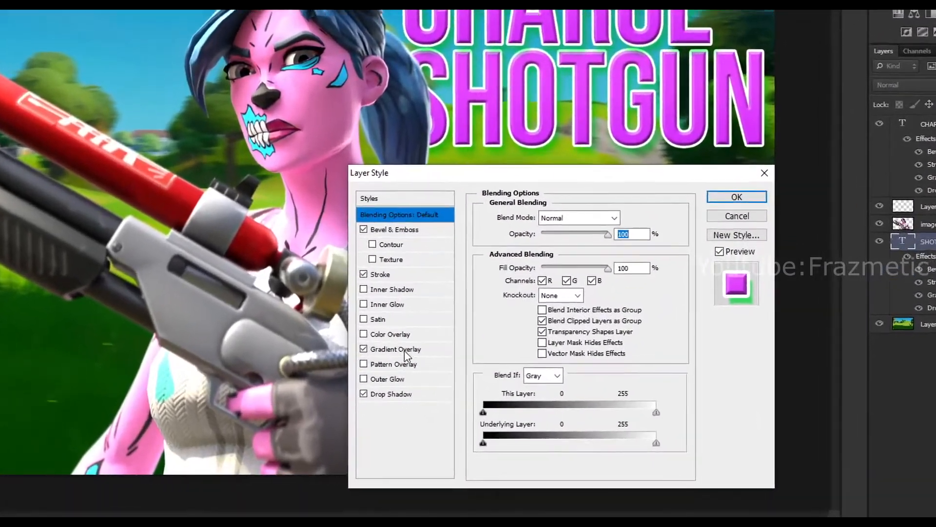
click(488, 370)
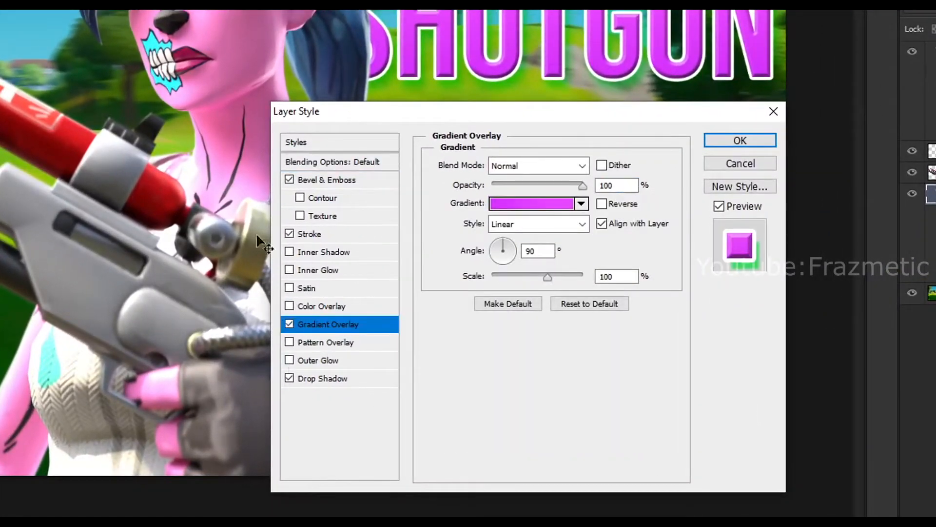
click(582, 203)
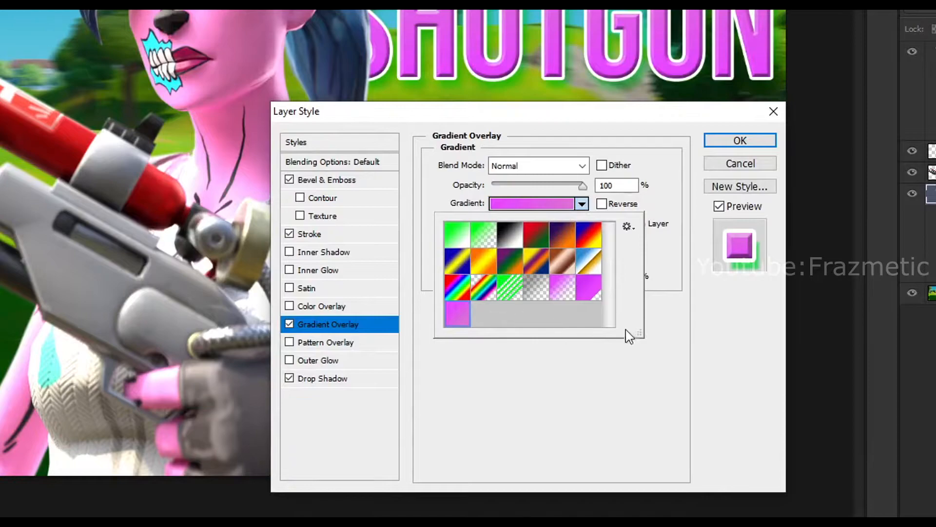
double_click(588, 288)
click(522, 204)
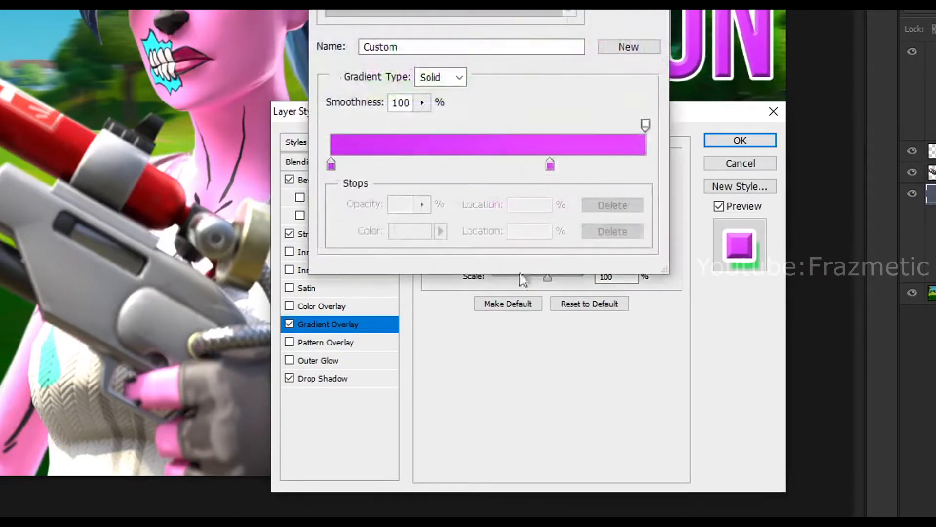
- Change the gradient's right colour stop to pinkish red (H 342, S 100, B 100) and save the gradient as a new preset
drag(418, 0, 231, 193)
double_click(363, 471)
drag(642, 226, 646, 132)
click(595, 214)
mouse_move(595, 214)
mouse_down()
mouse_move(581, 213)
mouse_move(600, 186)
mouse_up()
click(631, 185)
click(602, 183)
click(616, 176)
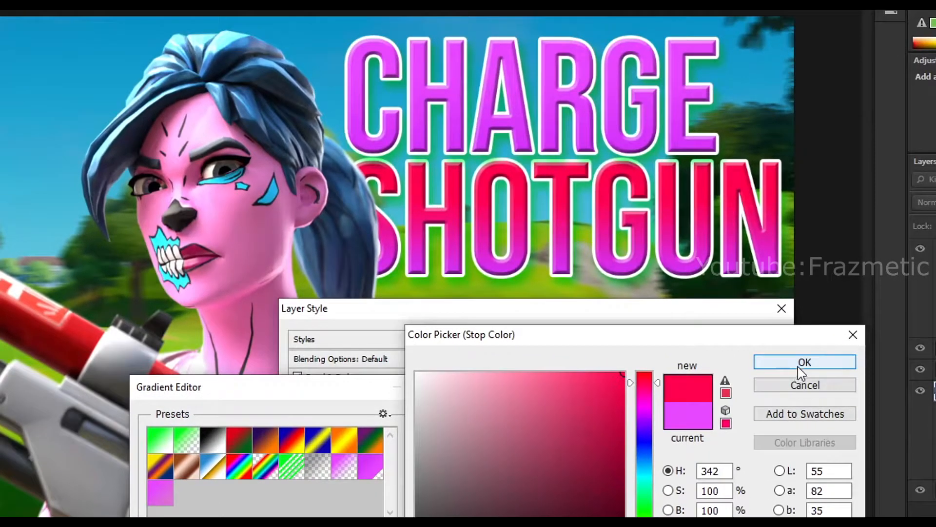
click(796, 164)
click(439, 467)
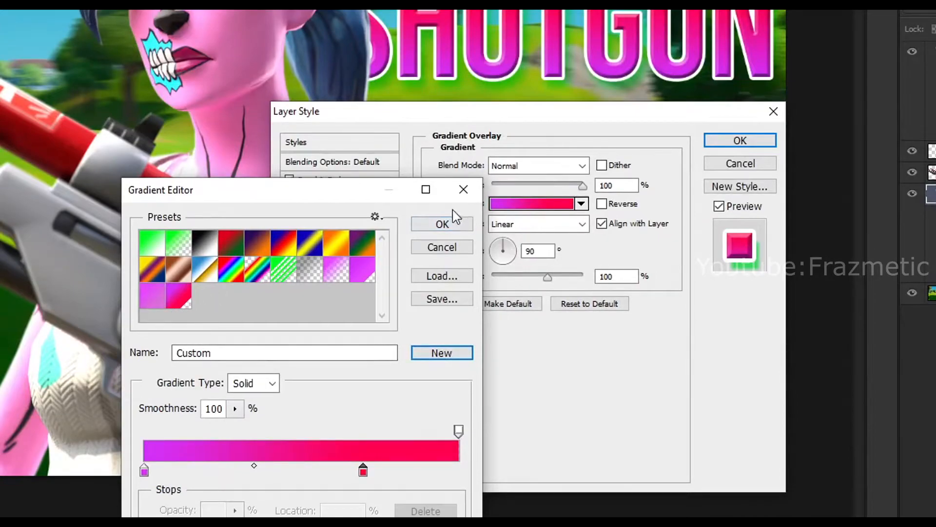
- Change the gradient's left colour stop to light blue and save the blue-to-red gradient as another preset
double_click(144, 470)
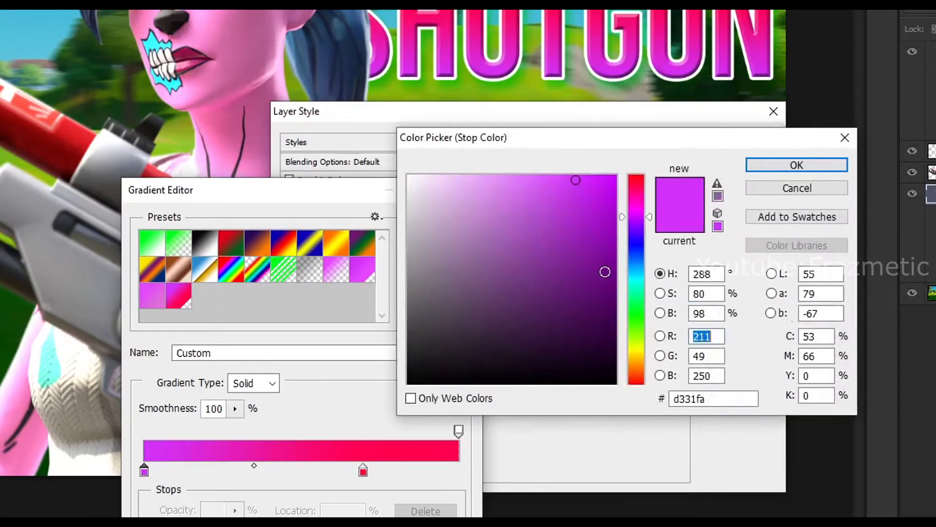
click(633, 270)
click(763, 167)
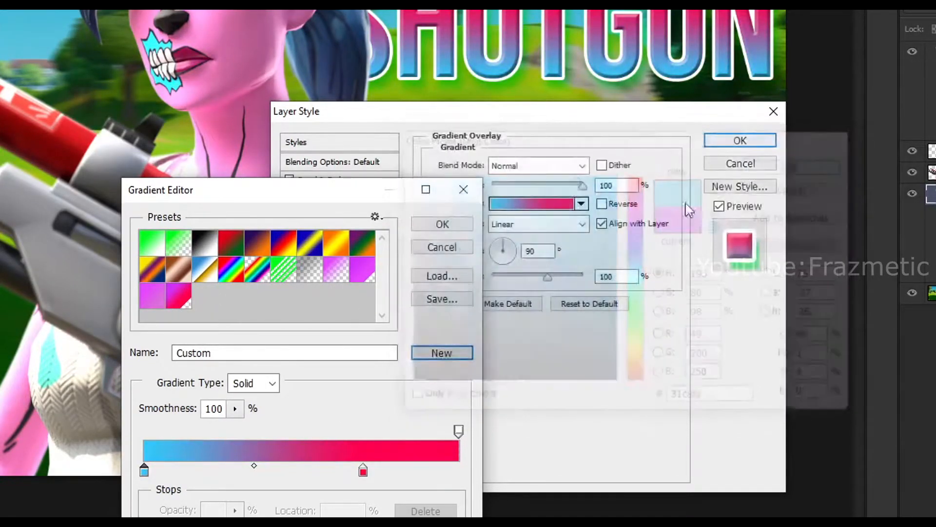
click(442, 353)
- Choose the purple-to-red preset gradient for SHOTGUN and apply the layer style
click(152, 295)
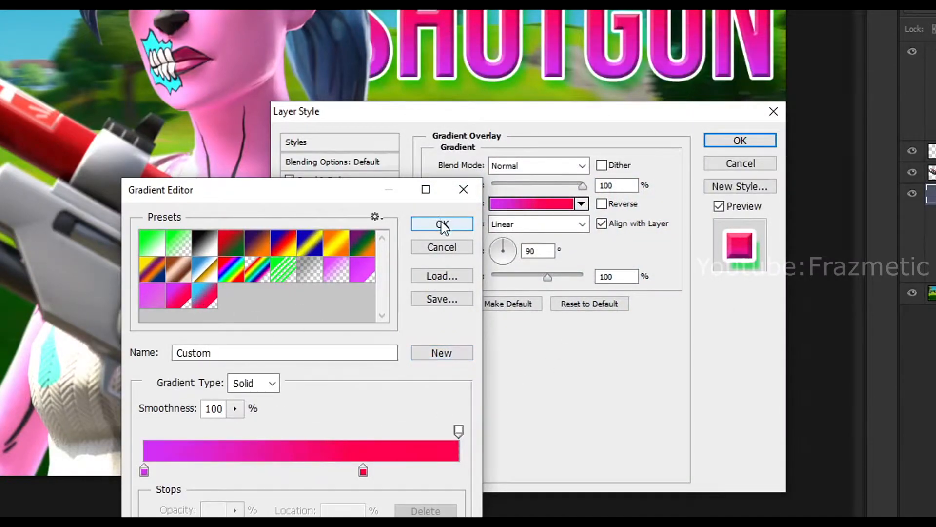
click(442, 224)
click(741, 140)
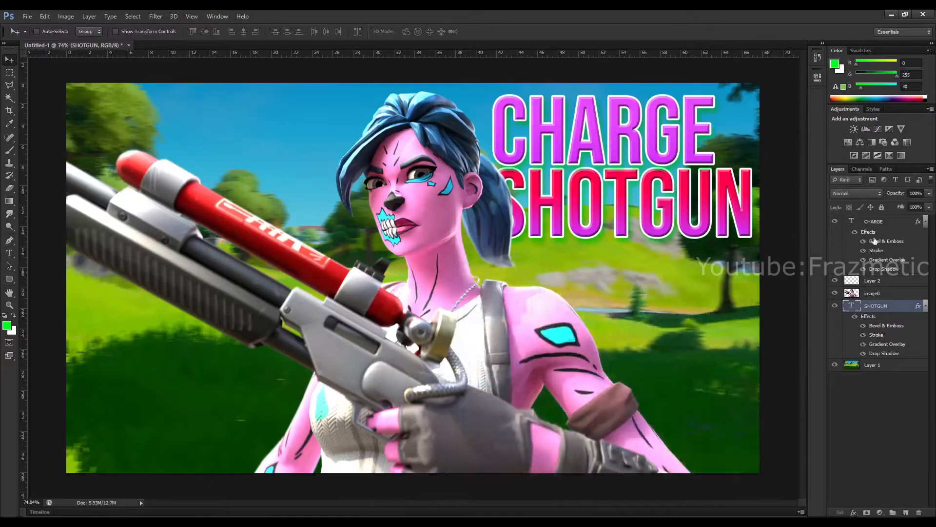
- Change CHARGE's Gradient Overlay to the blue-to-red preset and apply the layer style
click(879, 223)
right_click(882, 223)
click(785, 142)
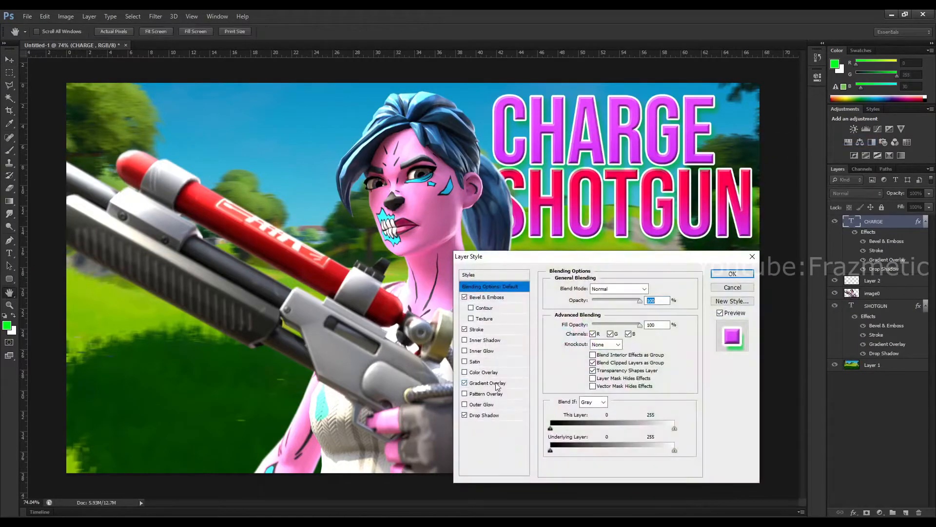
click(488, 383)
click(638, 311)
click(595, 377)
click(620, 438)
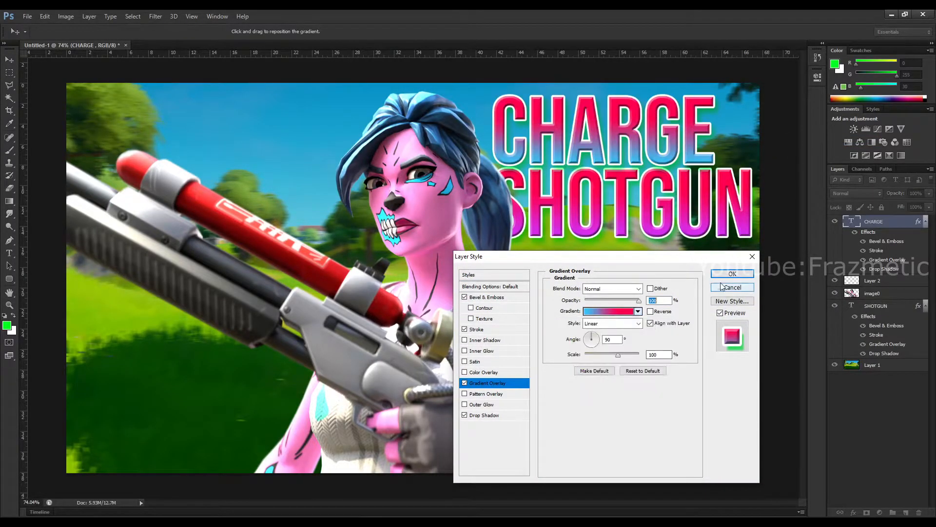
click(717, 274)
- Add a new layer above CHARGE for the Brush tool and set the foreground colour to red (ff0000)
scroll(543, 339, down, 3)
scroll(542, 339, up, 3)
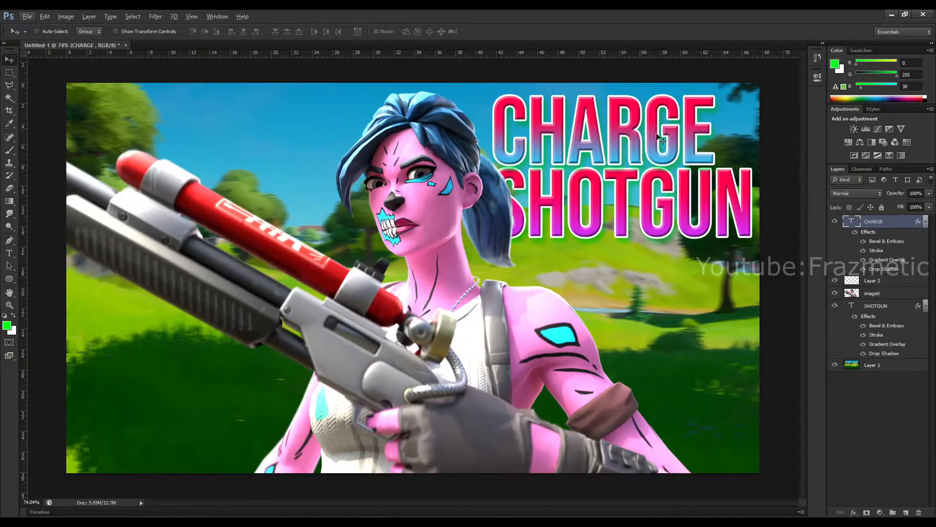
scroll(563, 213, down, 2)
scroll(567, 240, up, 2)
scroll(540, 246, down, 2)
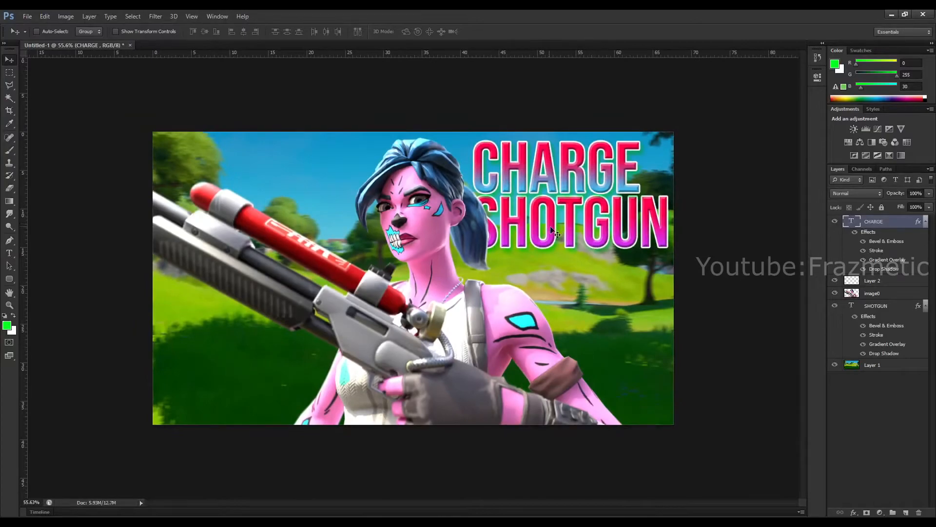
key(b)
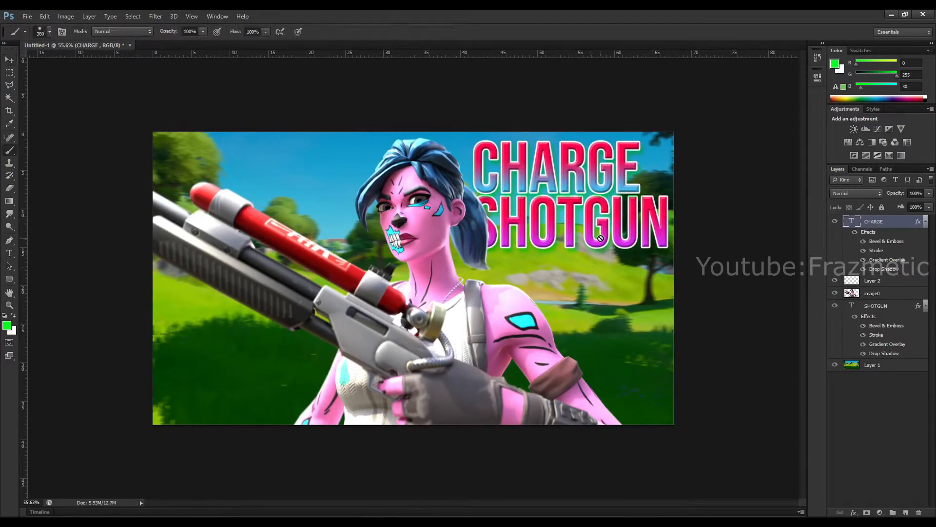
click(906, 512)
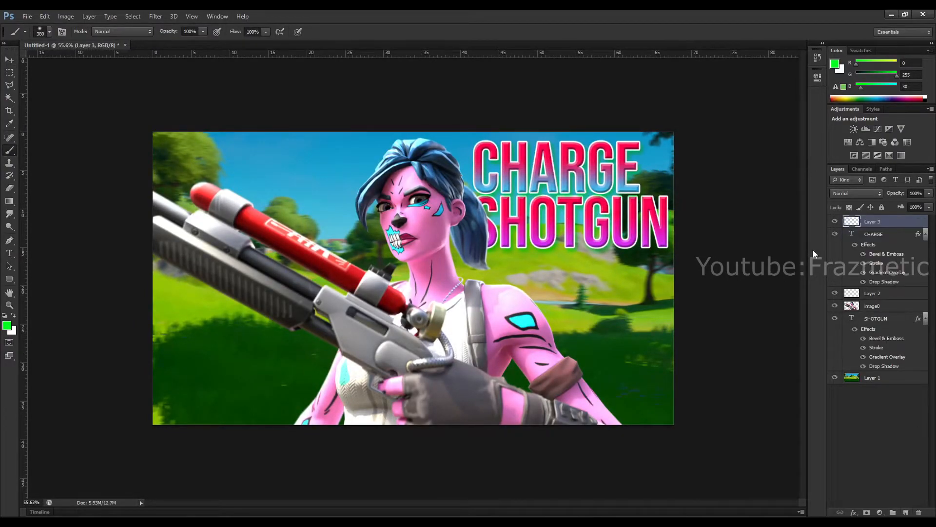
click(7, 325)
click(670, 296)
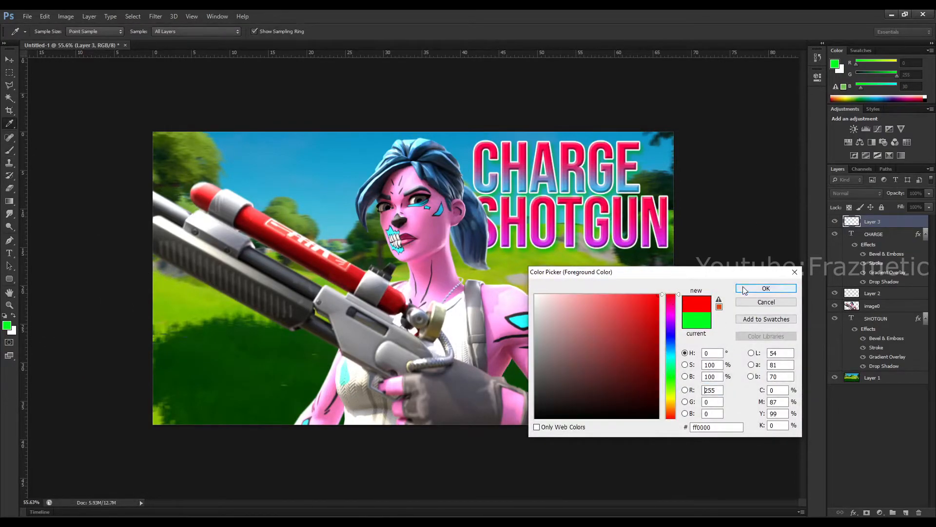
click(742, 289)
- Paint soft red strokes over the shotgun and set the layer to Soft Light blending at 65% opacity
mouse_move(142, 188)
mouse_down()
mouse_move(179, 253)
mouse_move(261, 318)
mouse_move(265, 310)
mouse_move(394, 365)
mouse_up()
click(221, 208)
click(318, 261)
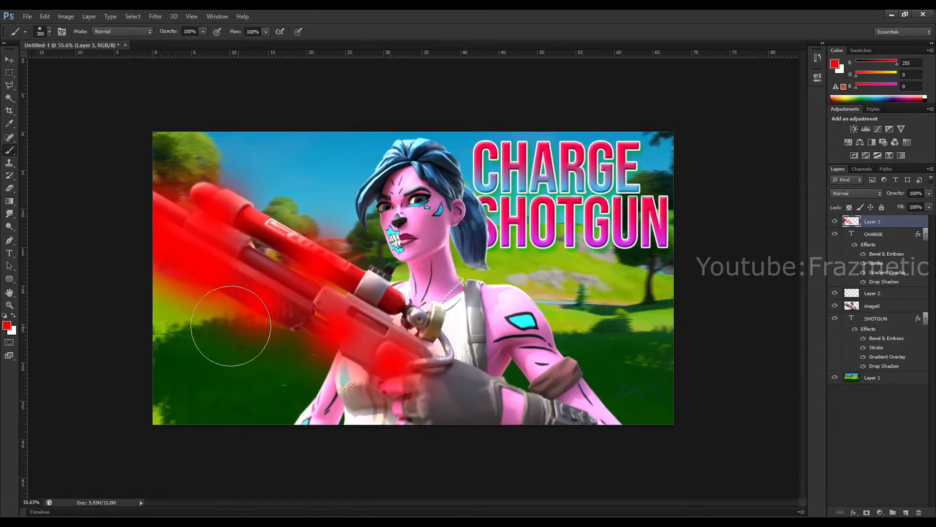
mouse_move(168, 295)
mouse_down()
mouse_move(150, 351)
mouse_move(155, 153)
mouse_up()
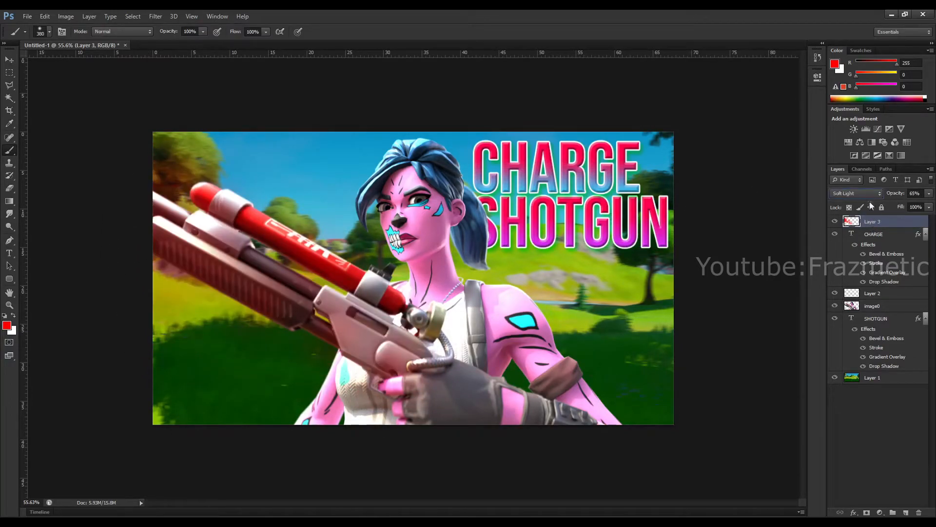
click(857, 193)
click(856, 333)
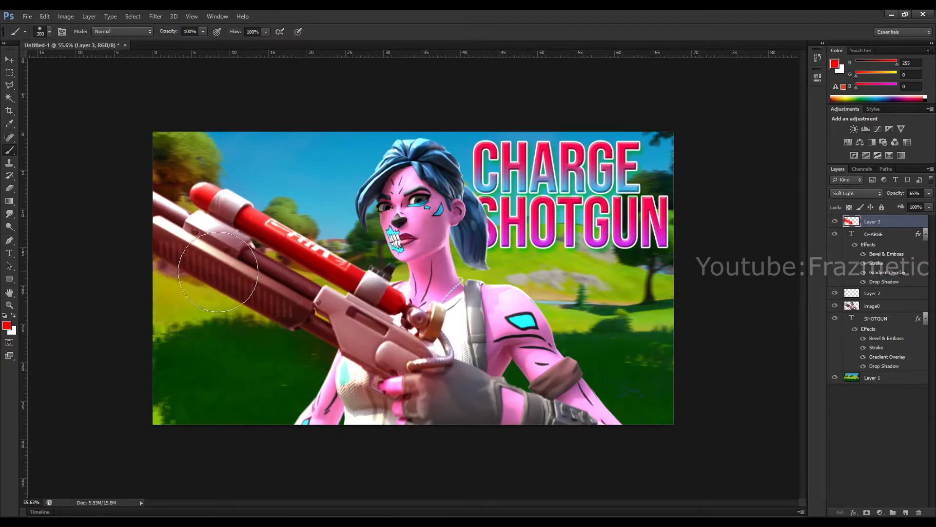
- Brush additional red tint over the shotgun's barrel and the background around it
mouse_move(176, 302)
mouse_down()
mouse_move(269, 346)
mouse_move(321, 346)
mouse_move(341, 271)
mouse_move(285, 227)
mouse_move(216, 201)
mouse_move(172, 201)
mouse_up()
scroll(352, 221, up, 1)
scroll(357, 290, up, 3)
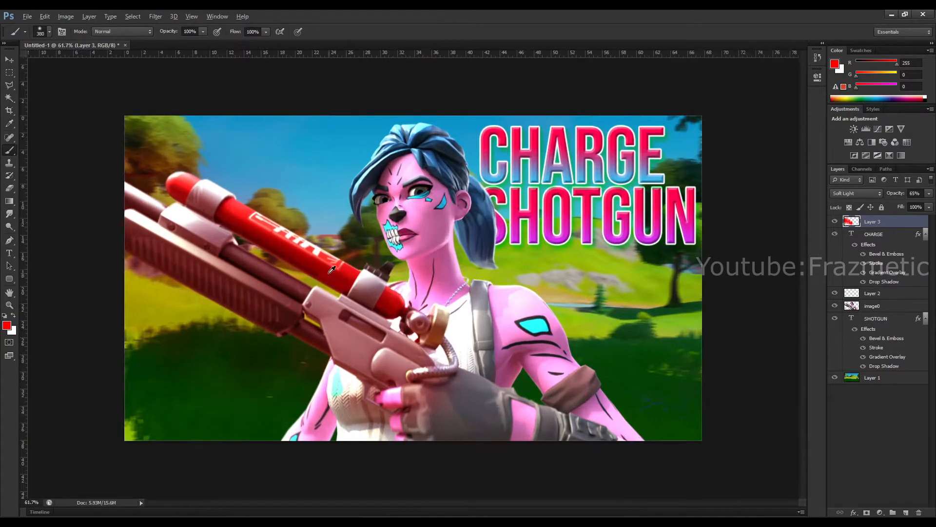
scroll(323, 302, down, 3)
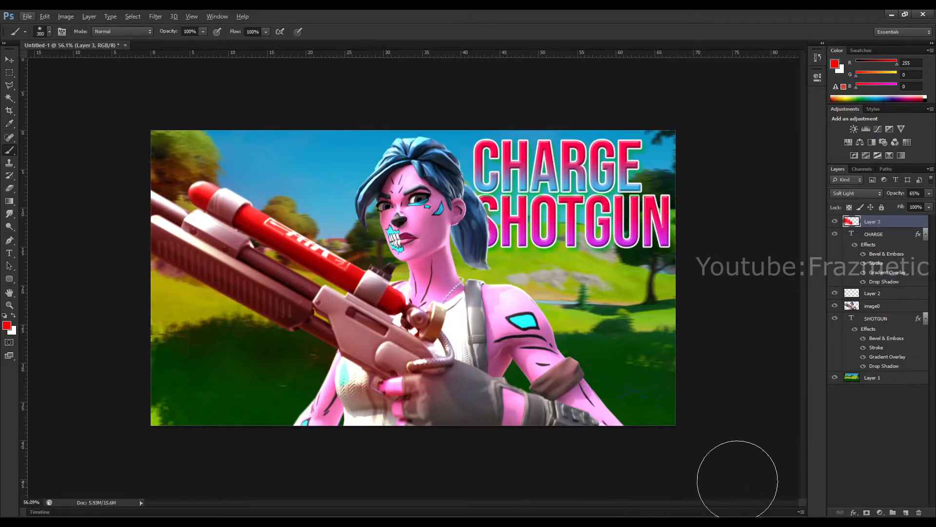
- Add another new layer at the top of the stack and set the brush colour to black (000000)
click(907, 513)
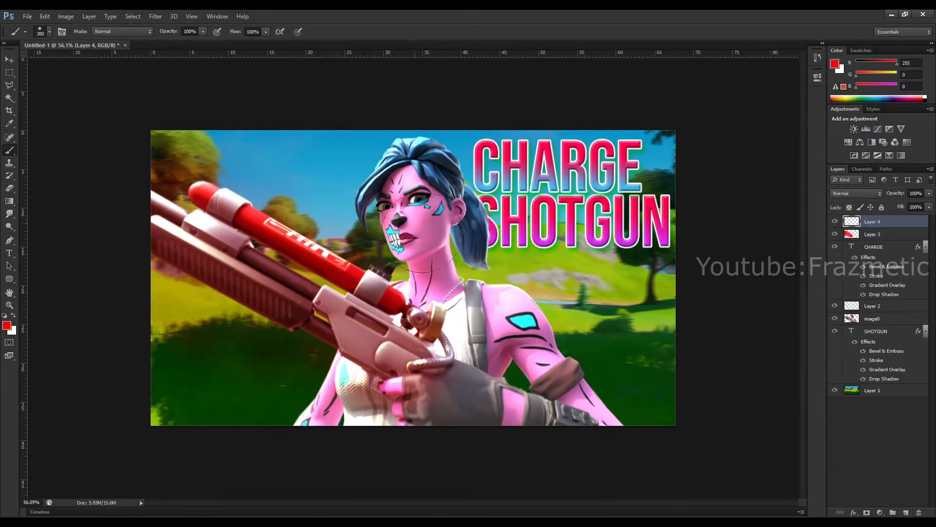
click(7, 326)
drag(566, 415, 560, 428)
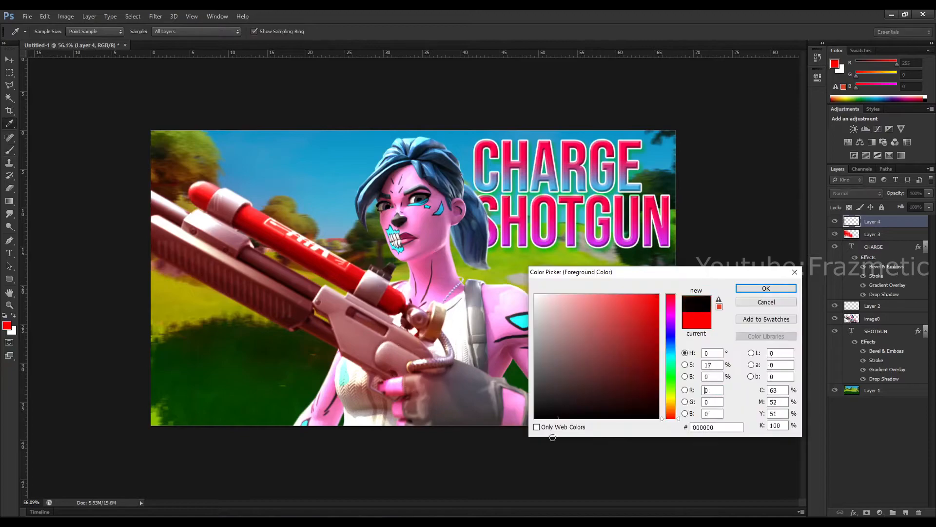
click(766, 288)
key(b)
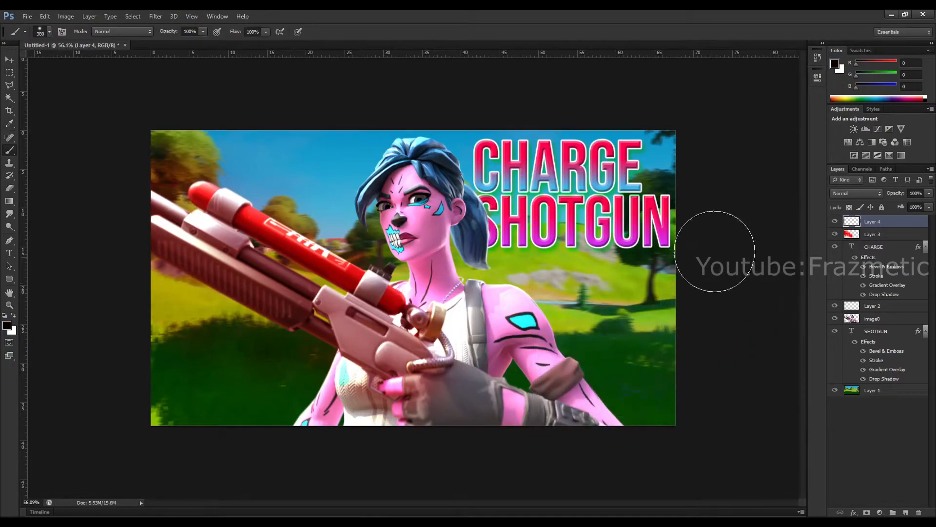
- Paint soft black shadow strokes around the character's torso and place the layer directly beneath image0
mouse_move(454, 312)
mouse_down()
mouse_move(478, 320)
mouse_move(473, 357)
mouse_up()
click(461, 413)
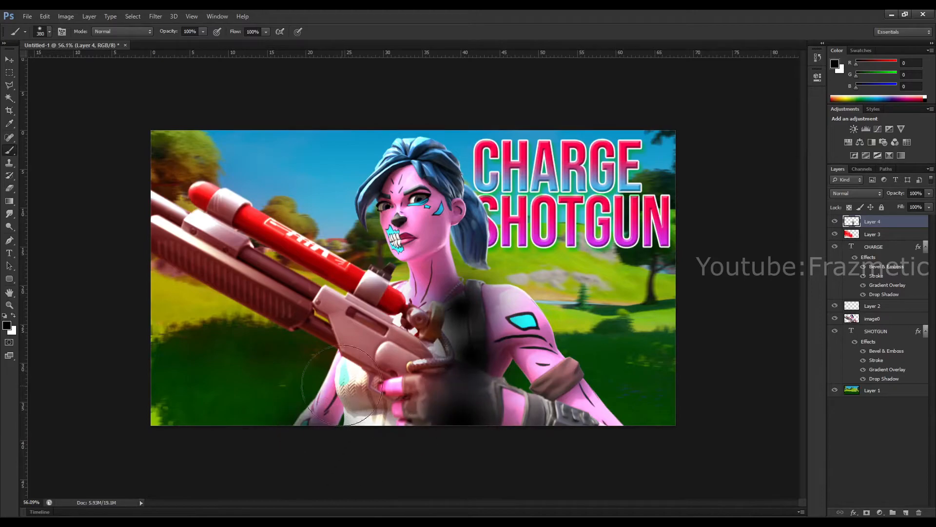
click(343, 383)
drag(360, 311, 381, 292)
mouse_move(872, 221)
mouse_down()
mouse_move(886, 348)
mouse_move(871, 325)
mouse_up()
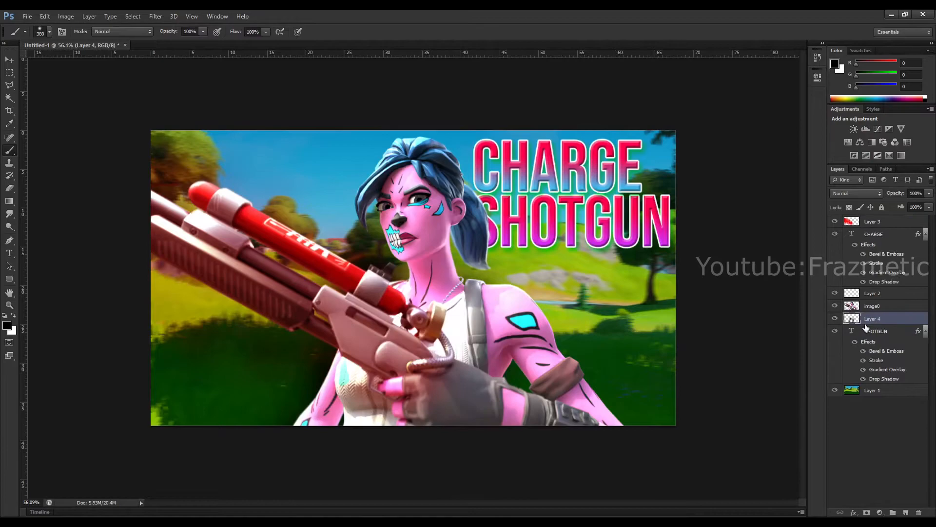
- Paint more soft black shadow around the character's arms, torso and head, and set the shadow layer to Soft Light blending
mouse_move(508, 386)
mouse_down()
mouse_move(562, 406)
mouse_move(517, 322)
mouse_move(488, 293)
mouse_move(492, 273)
mouse_move(592, 366)
mouse_up()
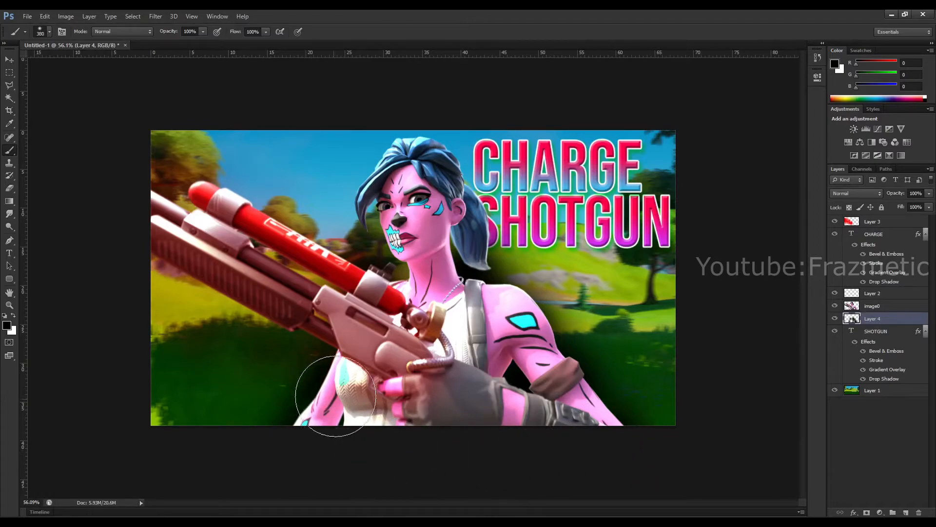
mouse_move(413, 275)
mouse_down()
mouse_move(417, 235)
mouse_move(392, 180)
mouse_move(451, 226)
mouse_up()
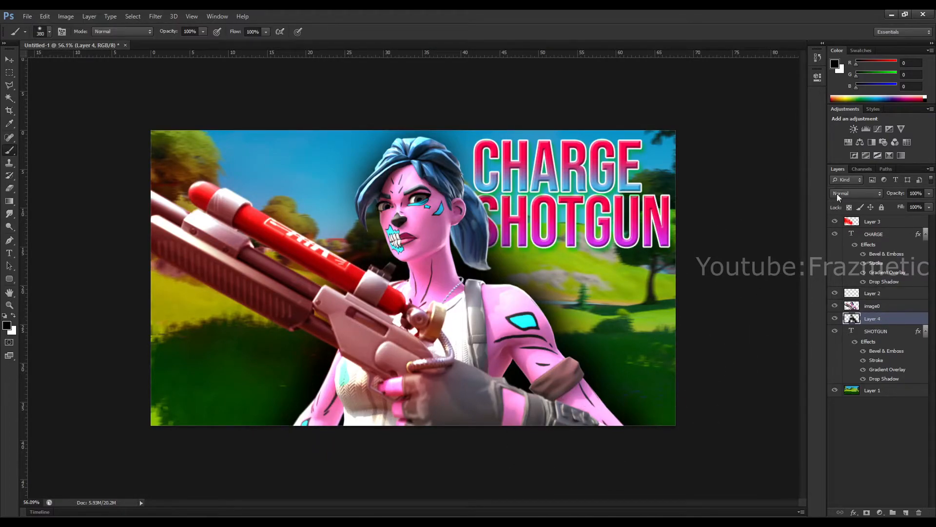
click(861, 195)
click(853, 328)
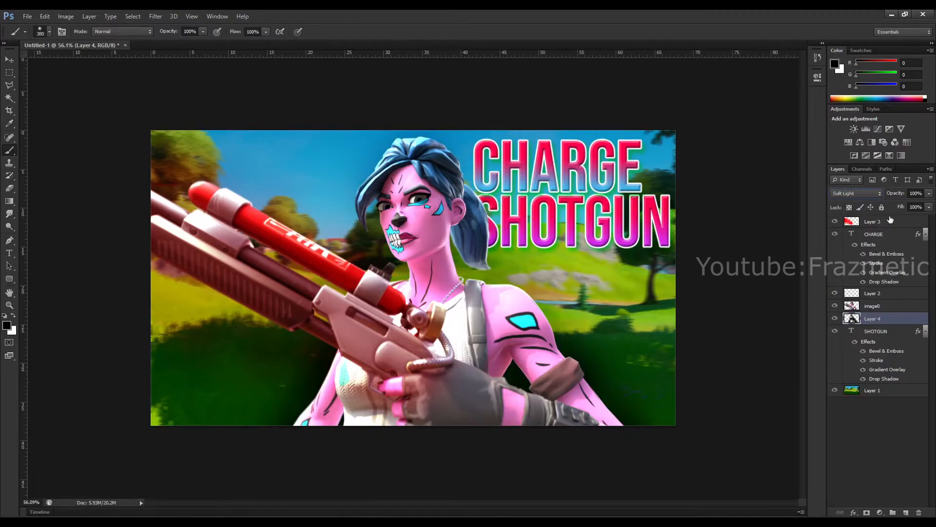
- Examine the shading around the character up close and across the whole thumbnail
key(alt)
key(v)
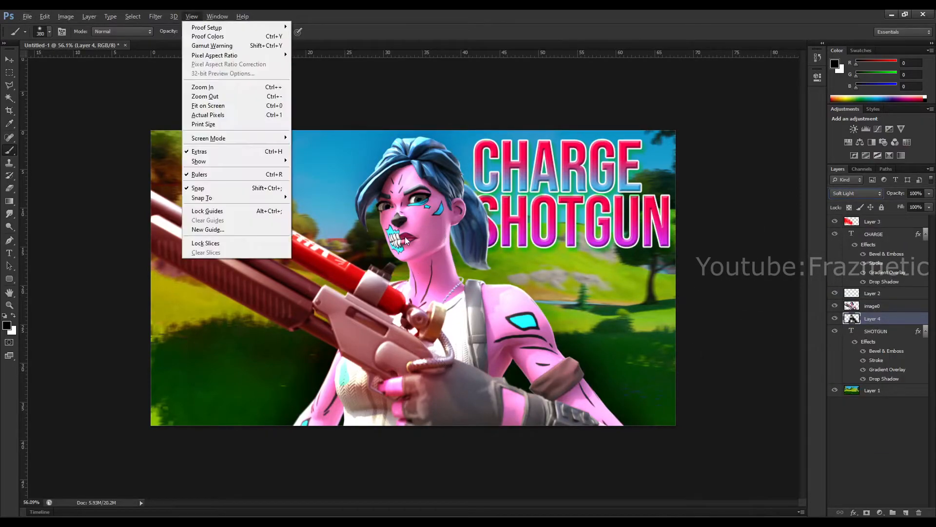
key(Escape)
key(v)
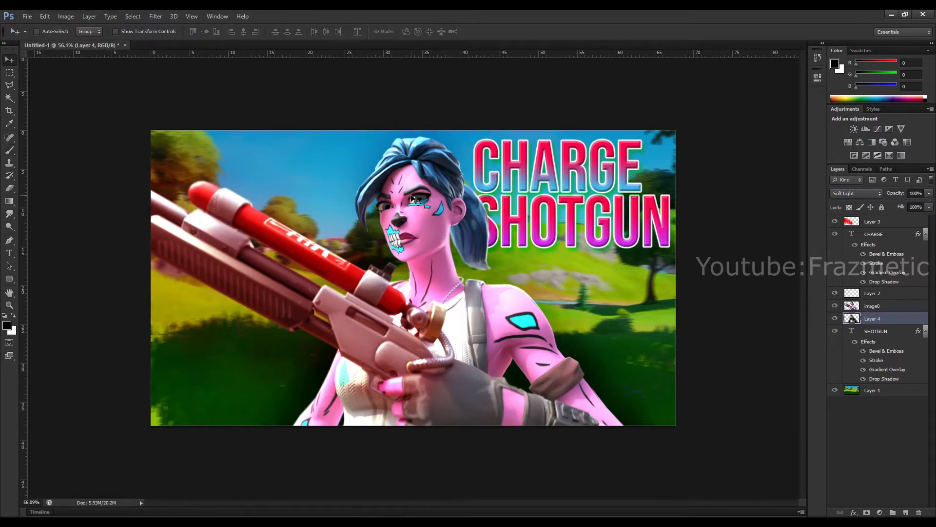
scroll(345, 207, down, 4)
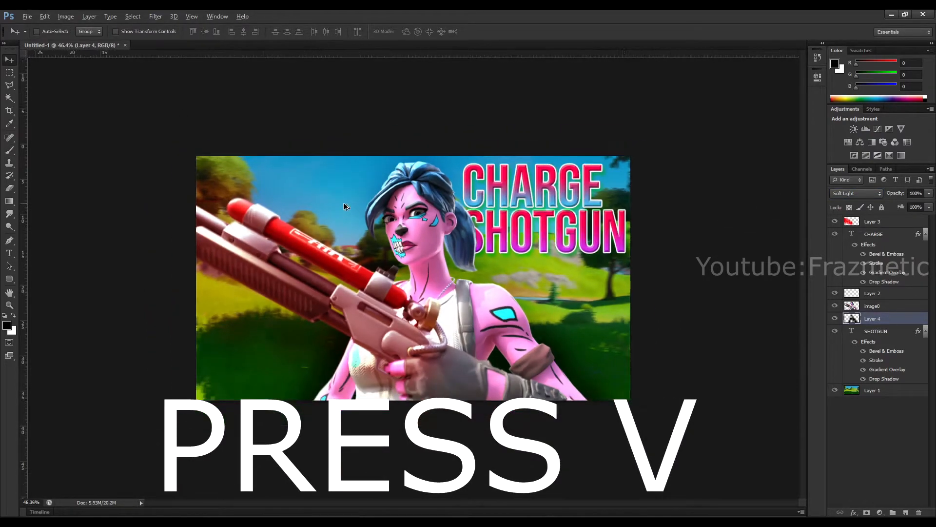
scroll(416, 388, up, 4)
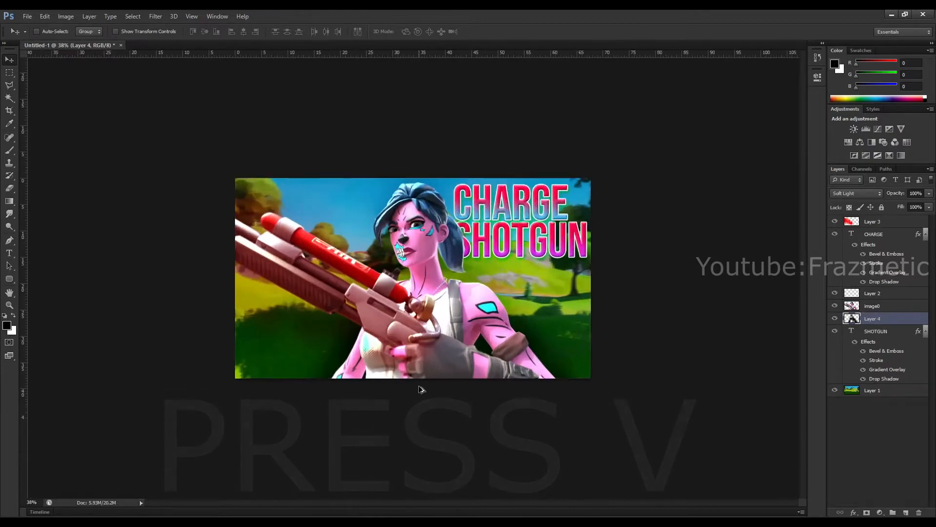
scroll(414, 390, up, 3)
scroll(383, 200, up, 2)
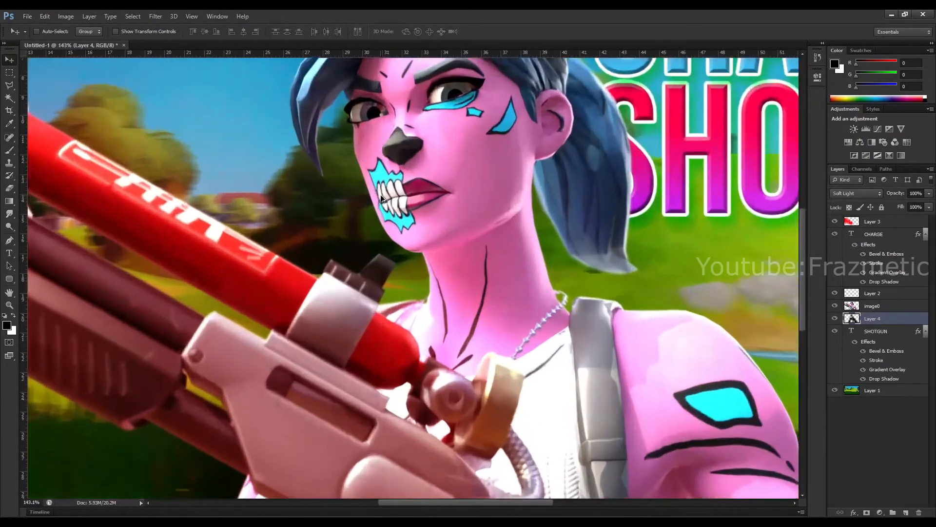
key(ctrl+0)
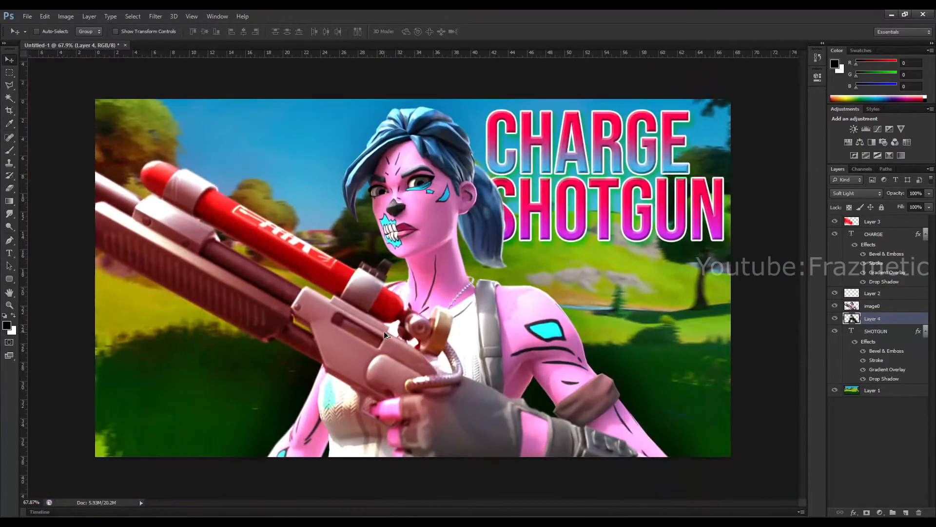
- Add a new layer for the title shadow and place it directly above the background landscape, ready for brushing
click(906, 512)
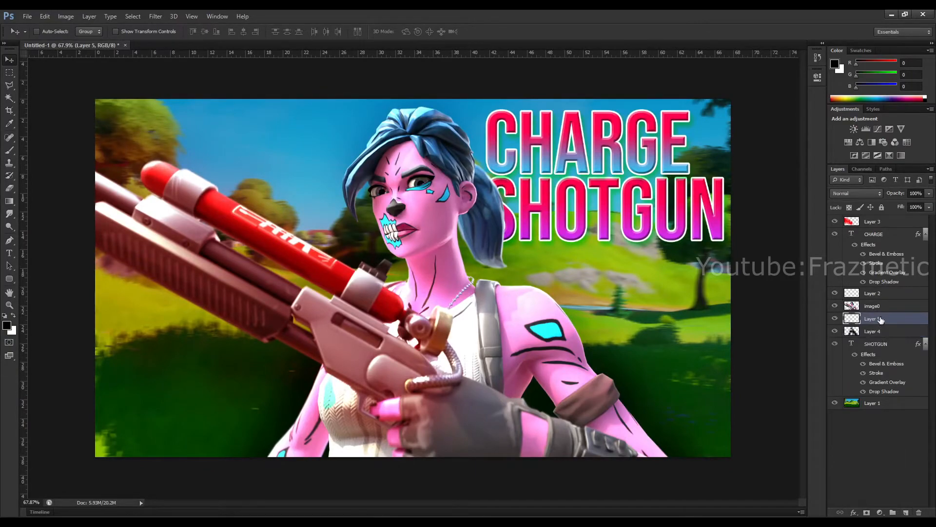
drag(881, 320, 875, 396)
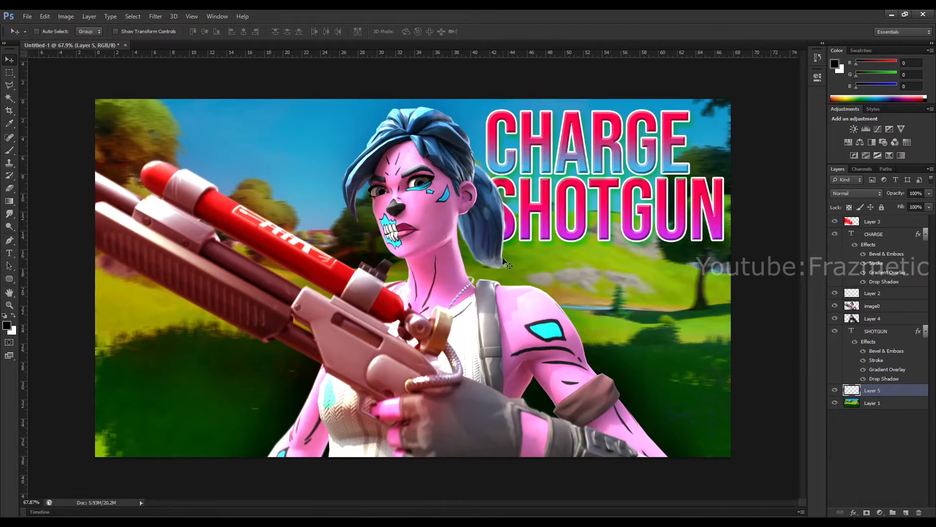
key(b)
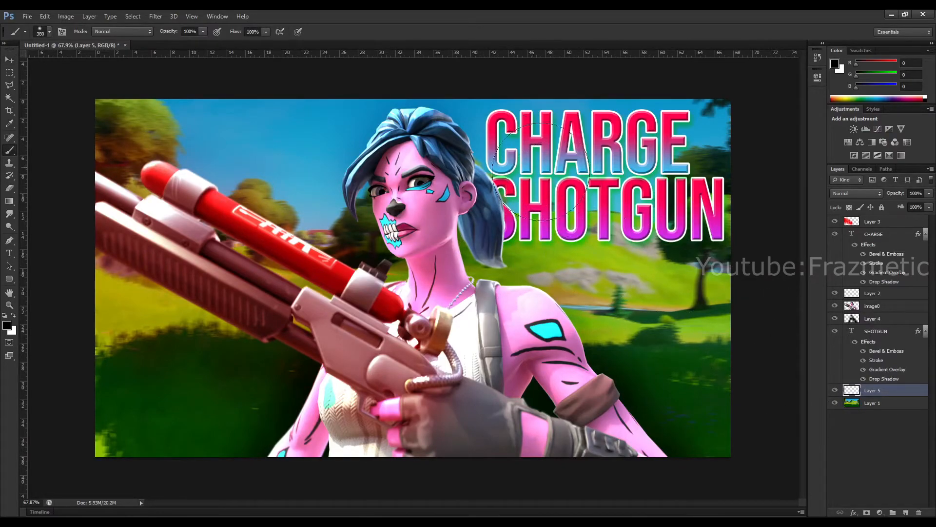
- Paint soft black shadow behind the CHARGE SHOTGUN title and just below its lower line
click(521, 216)
click(532, 160)
click(531, 118)
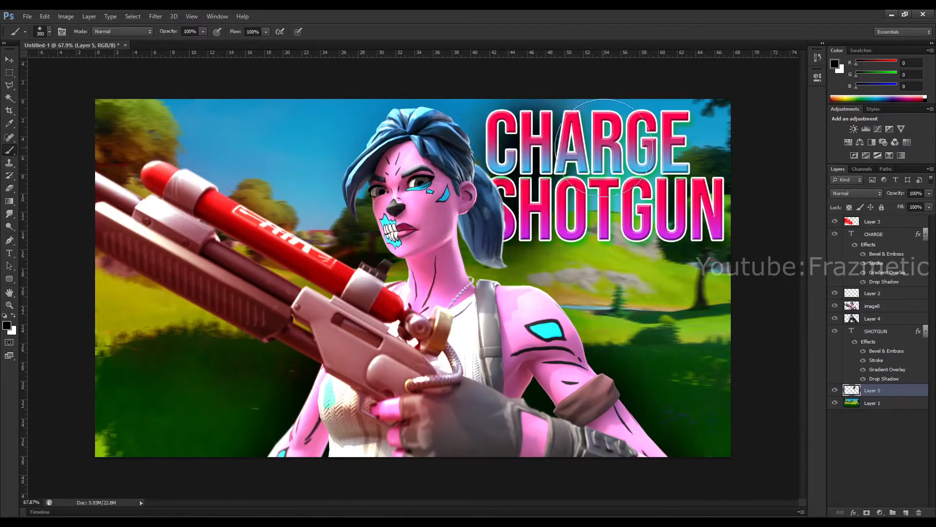
click(606, 157)
click(641, 213)
click(600, 226)
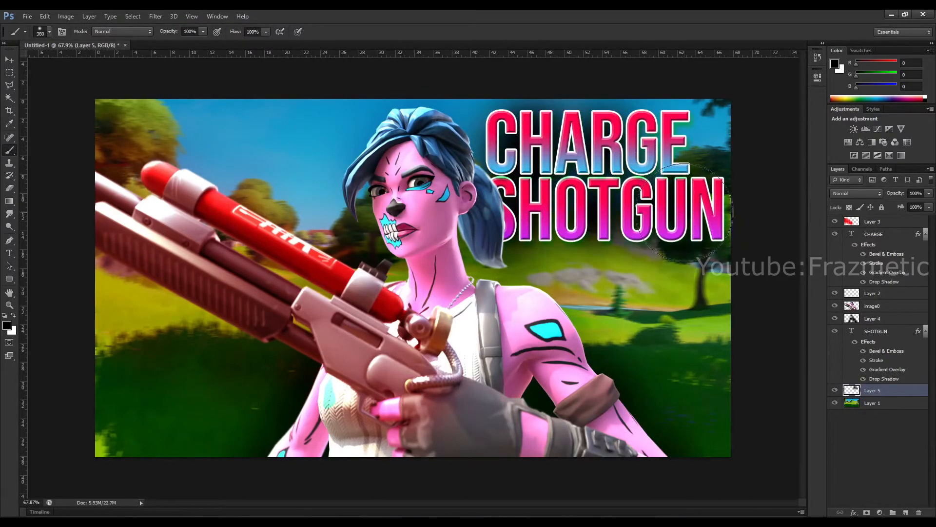
click(688, 170)
click(536, 233)
click(577, 243)
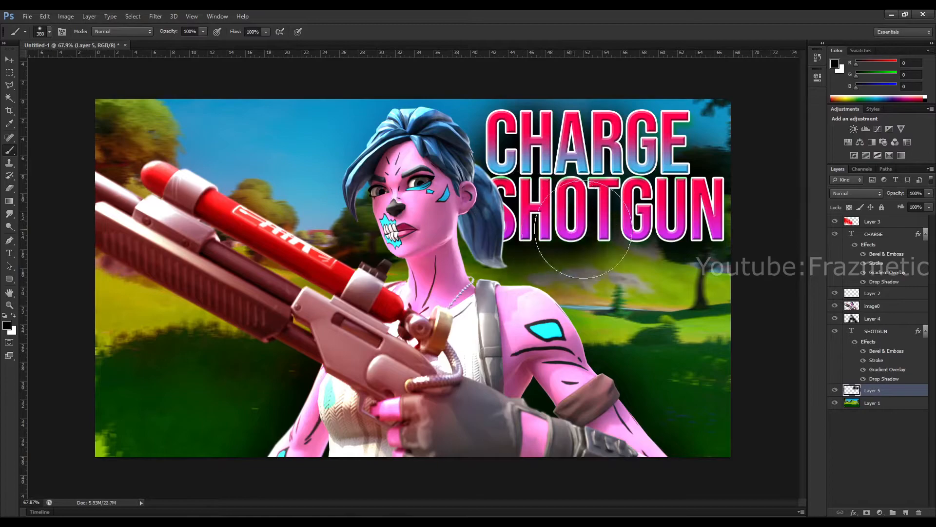
click(634, 244)
click(660, 239)
scroll(430, 271, down, 4)
scroll(432, 267, up, 4)
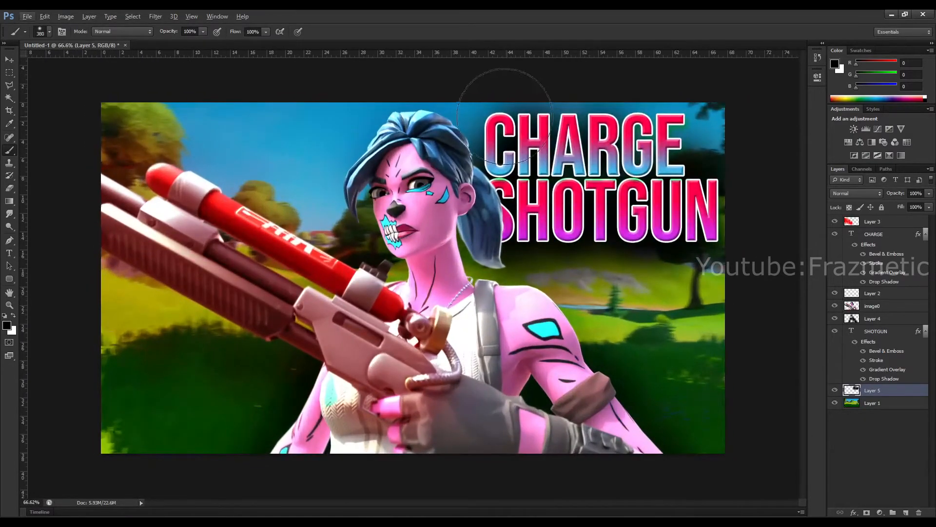
- Reduce the brush size to 99 px and paint tighter black shadow along the outer edges of the title
right_click(534, 167)
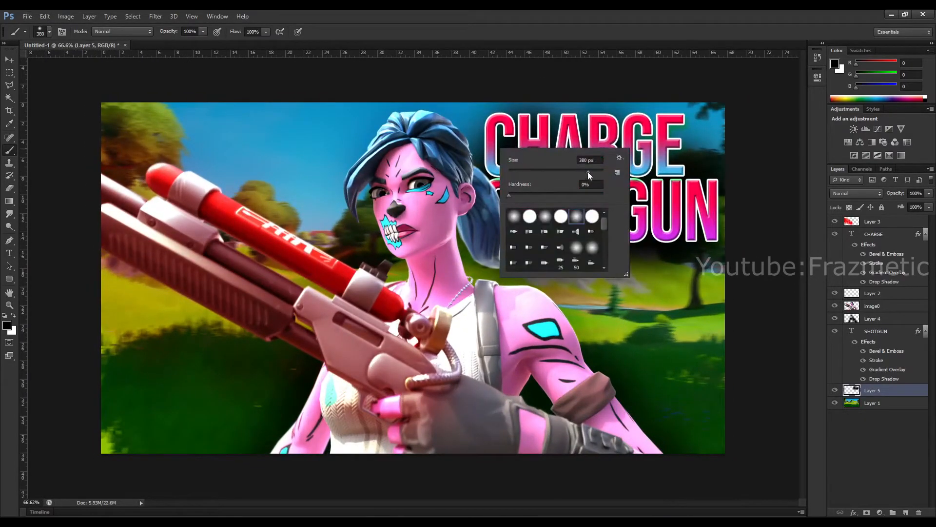
key(Return)
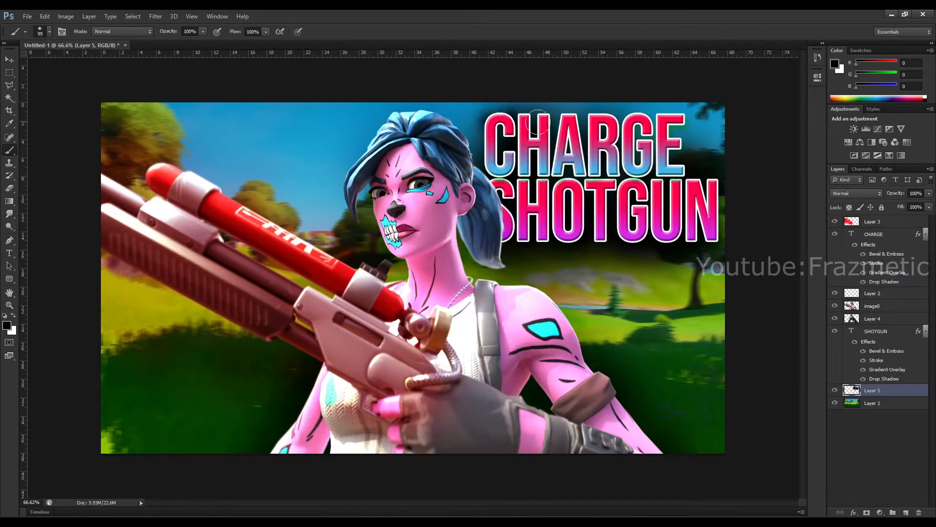
mouse_move(628, 120)
mouse_down()
mouse_move(682, 123)
mouse_move(678, 174)
mouse_move(701, 178)
mouse_up()
drag(497, 175, 490, 128)
scroll(501, 284, down, 3)
scroll(642, 238, up, 4)
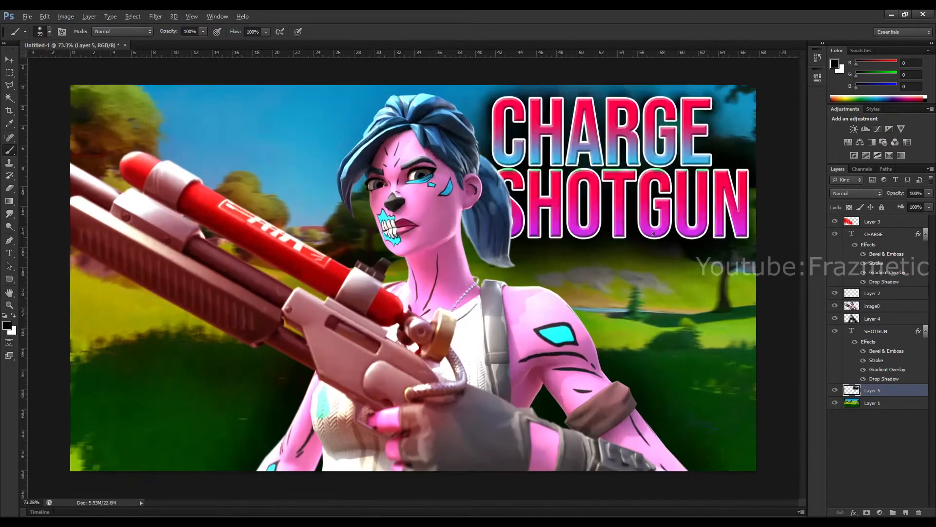
drag(745, 233, 745, 182)
- Try Soft Light blending on the title shadow layer, and return it to Normal
click(853, 194)
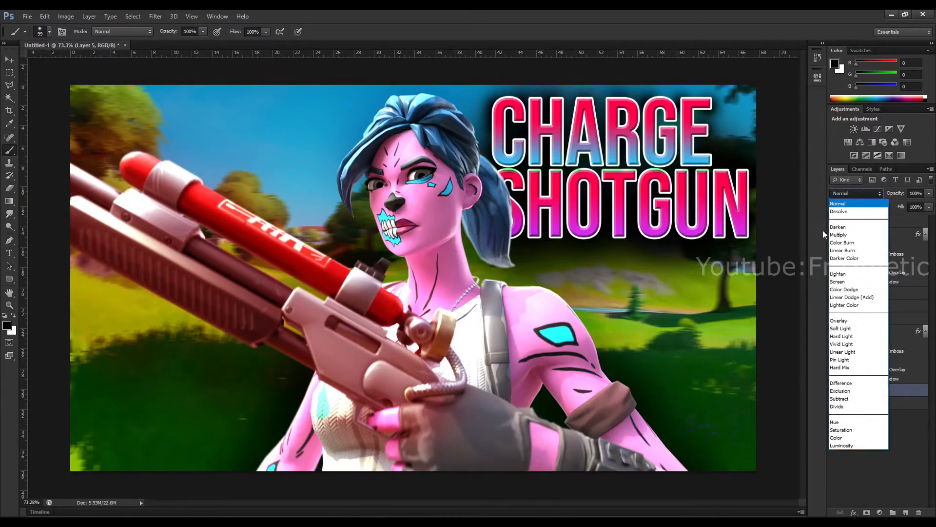
click(851, 324)
click(856, 193)
click(851, 333)
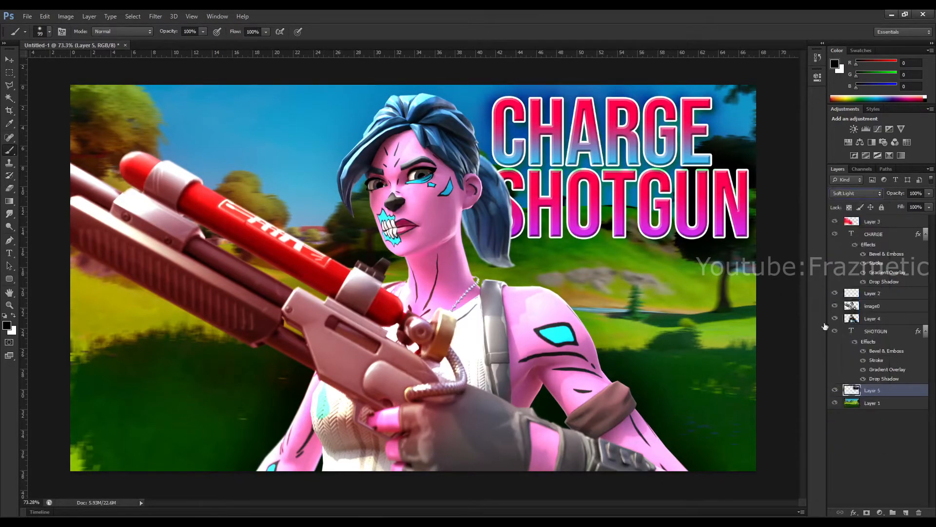
click(849, 194)
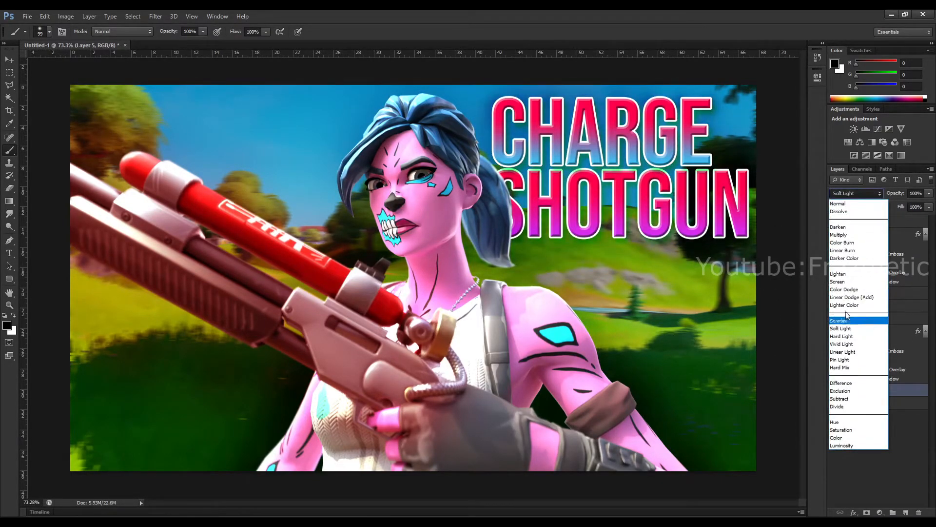
click(851, 202)
- Slightly lower the opacity of the title shadow layer
drag(896, 193, 888, 193)
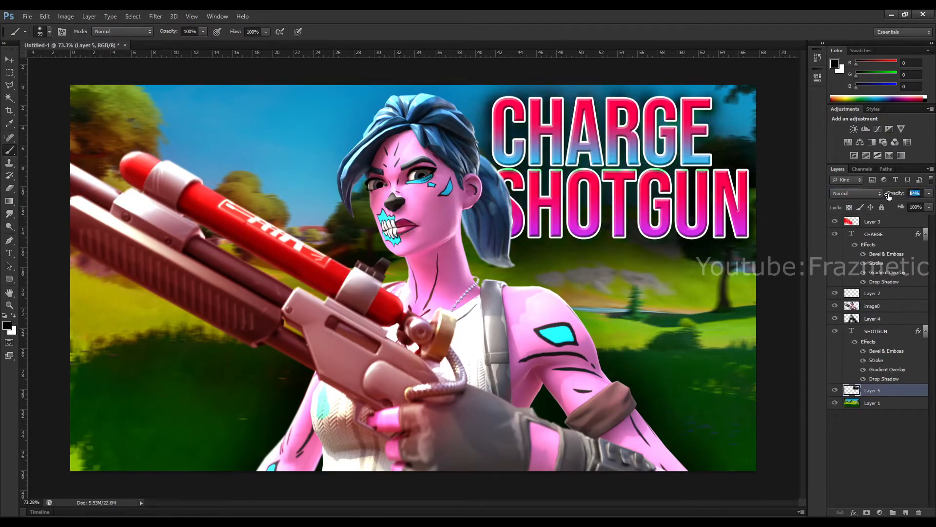
key(alt+v)
key(Escape)
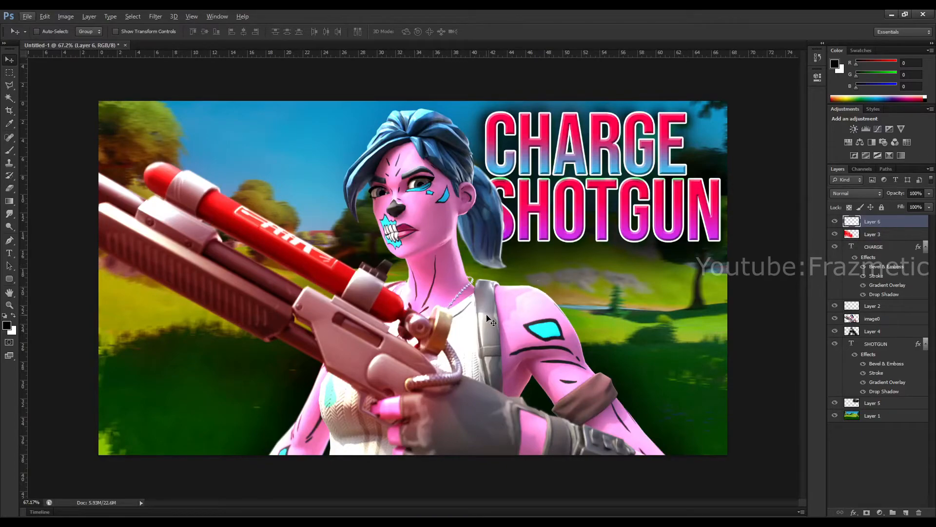
- Add a black Multiply drop shadow to image0 with 12% spread and 24 px size
click(872, 319)
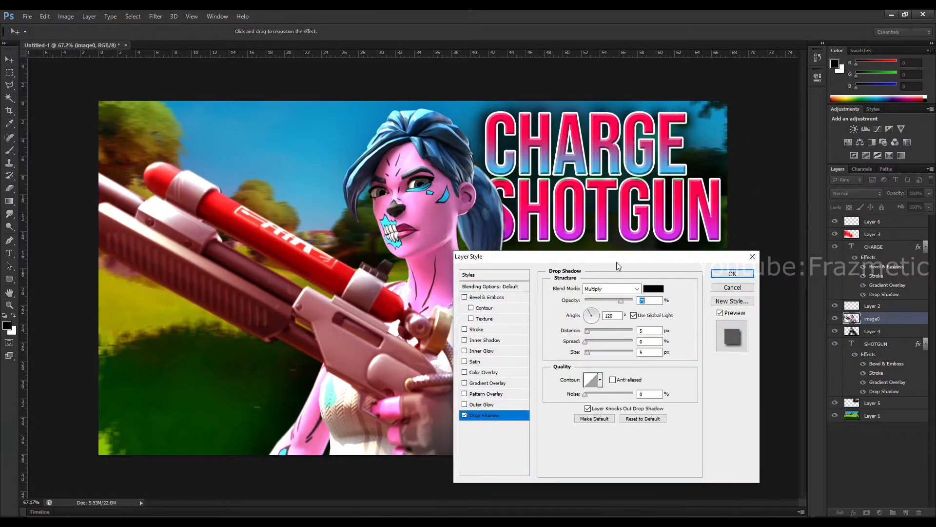
drag(608, 263, 732, 310)
mouse_move(711, 401)
mouse_down()
mouse_move(722, 402)
mouse_move(708, 402)
mouse_up()
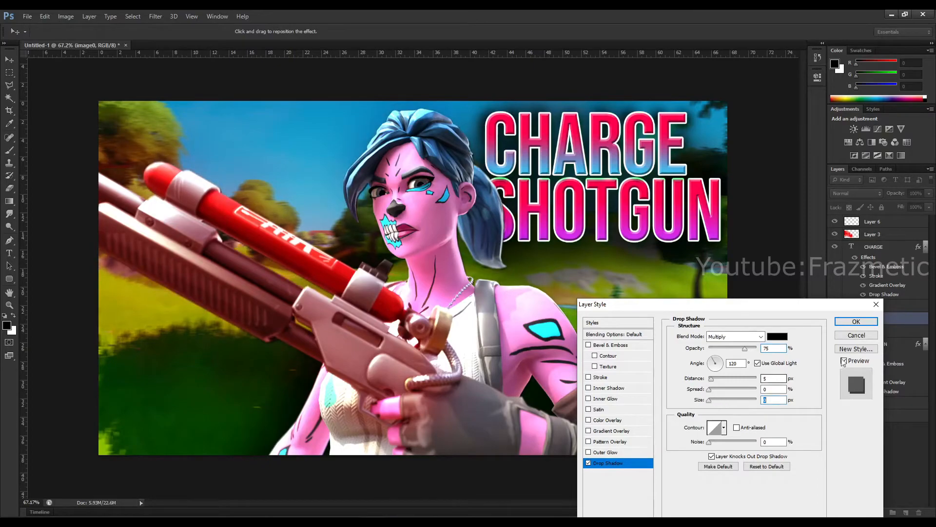
drag(753, 307, 756, 206)
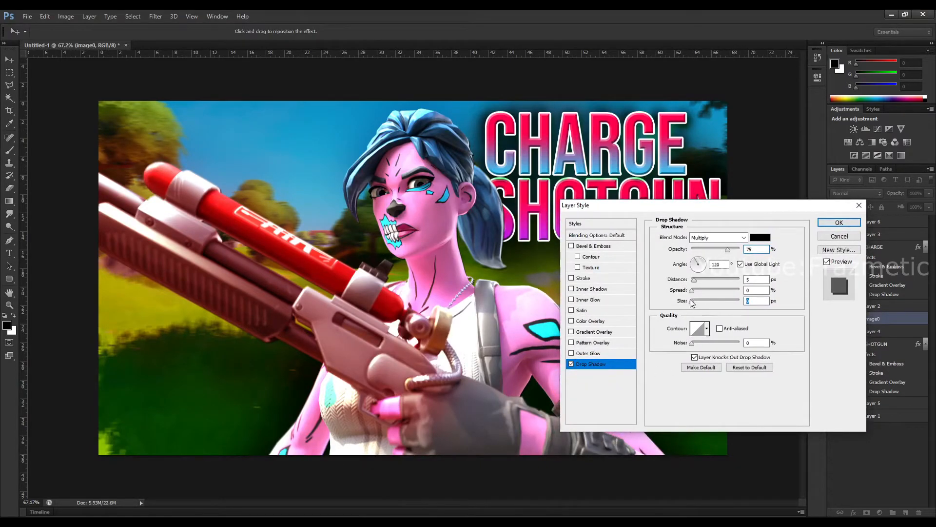
mouse_move(692, 300)
mouse_down()
mouse_move(700, 302)
mouse_move(679, 297)
mouse_up()
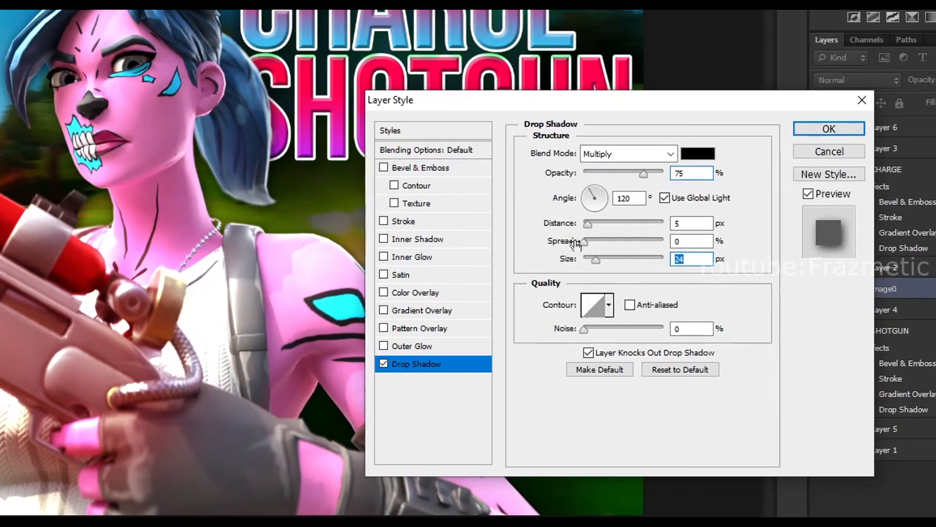
drag(584, 242, 593, 244)
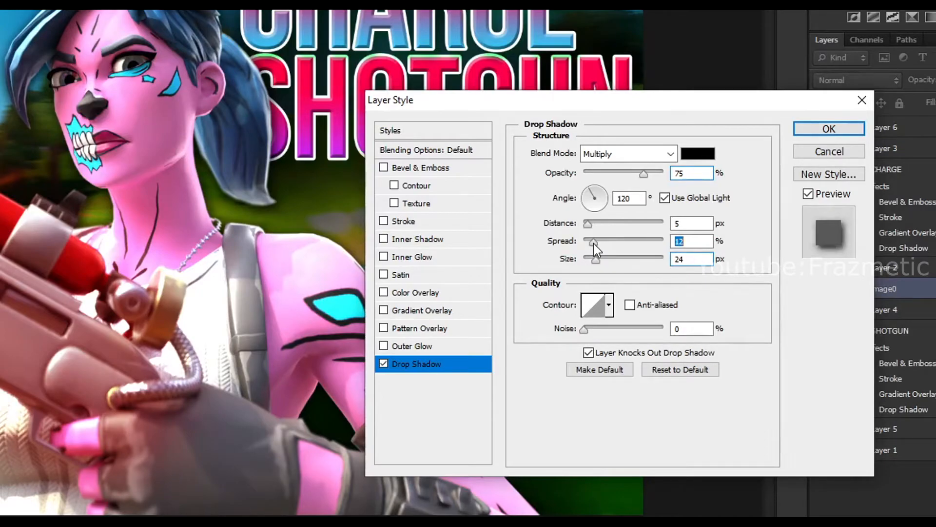
- Try a 3 px outside stroke on the character, preview it in red and bright green, and switch the stroke off again
mouse_move(578, 112)
mouse_down()
mouse_move(616, 133)
mouse_move(671, 500)
mouse_move(806, 71)
mouse_move(641, 81)
mouse_up()
click(447, 188)
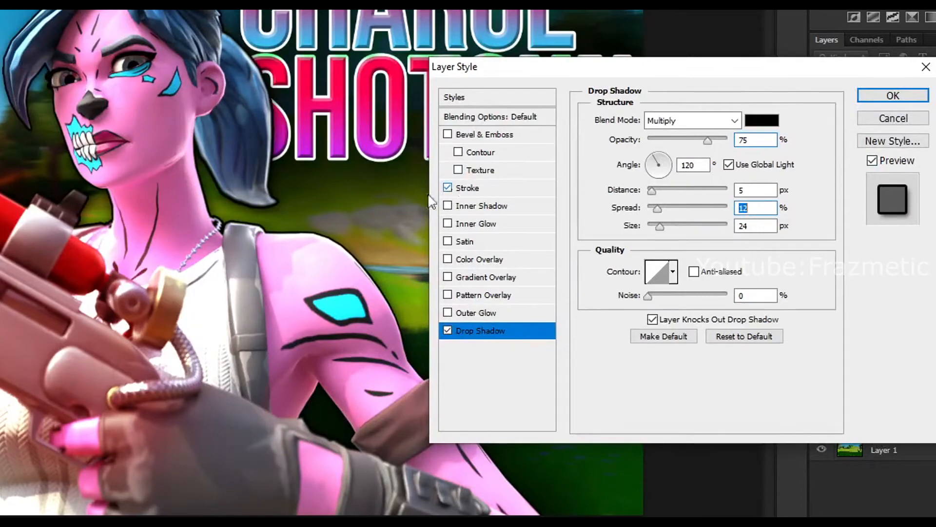
click(466, 188)
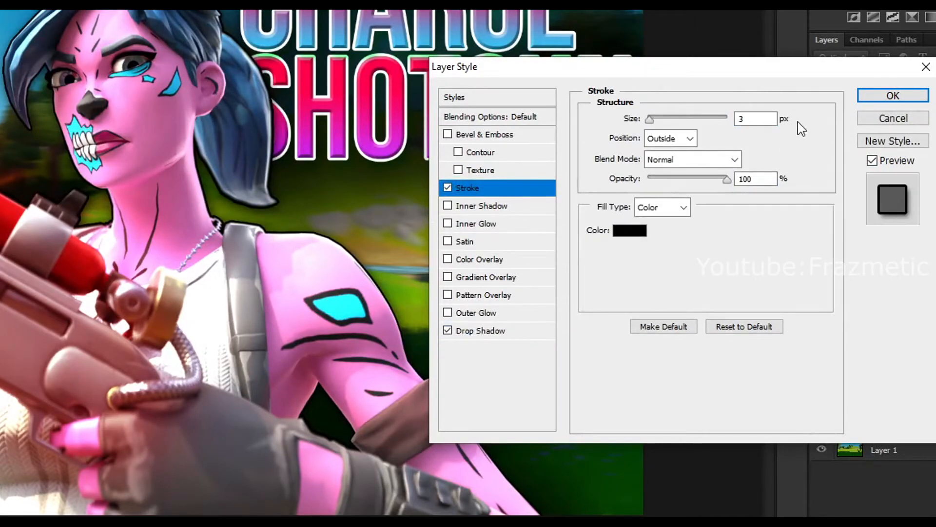
click(641, 233)
click(207, 226)
drag(424, 292, 319, 458)
drag(419, 395, 534, 244)
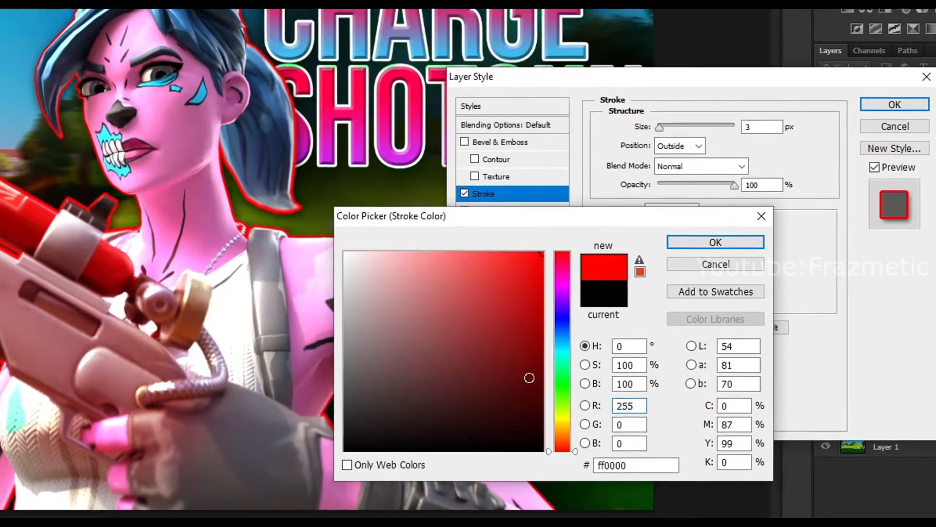
mouse_move(516, 378)
mouse_down()
mouse_move(526, 454)
mouse_move(557, 402)
mouse_move(606, 381)
mouse_up()
click(581, 262)
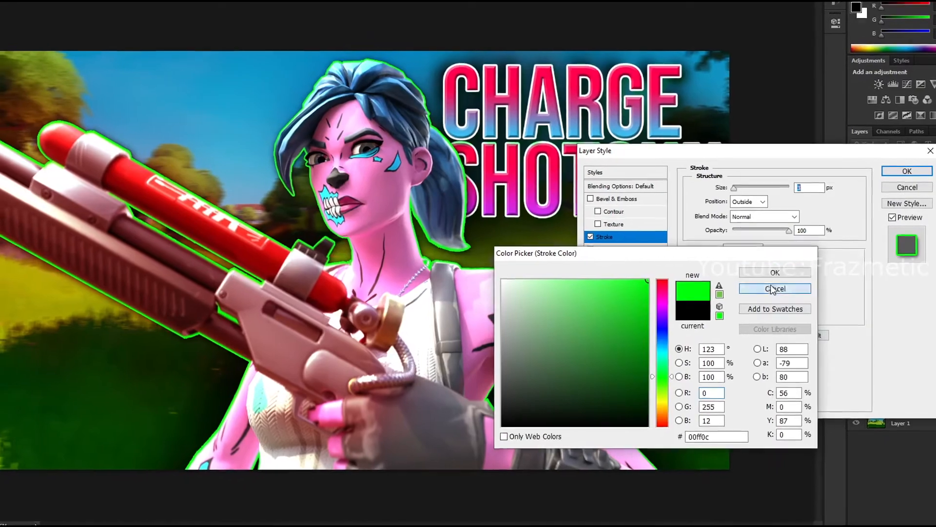
click(770, 286)
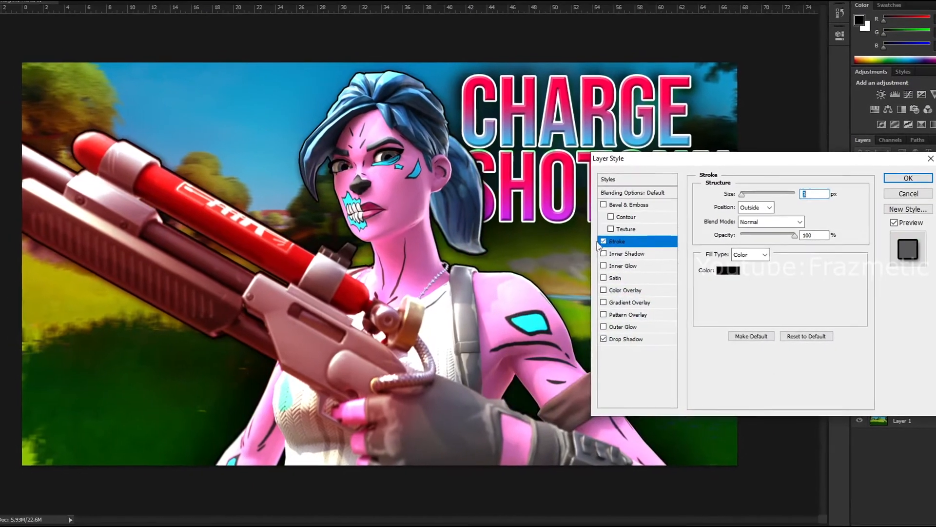
click(576, 232)
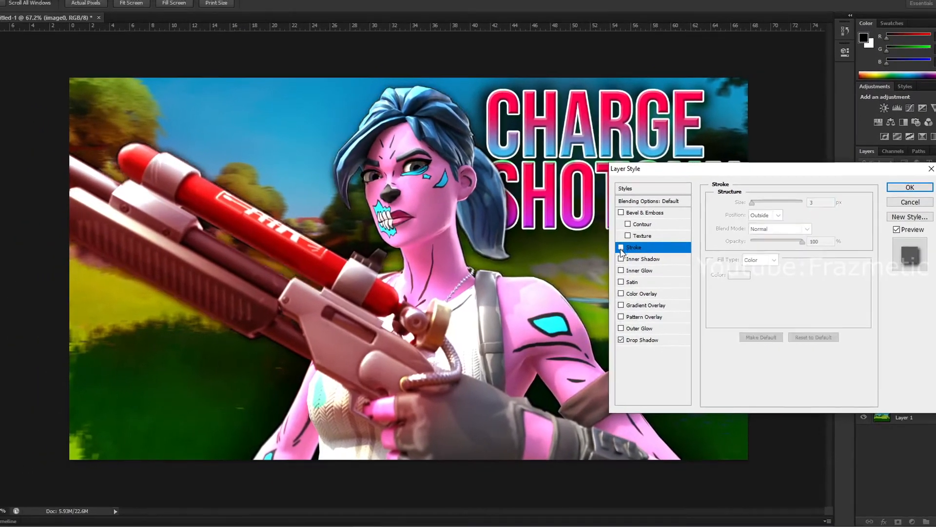
- Apply the character layer's style settings and review the whole thumbnail composition
click(916, 189)
key(ctrl+minus)
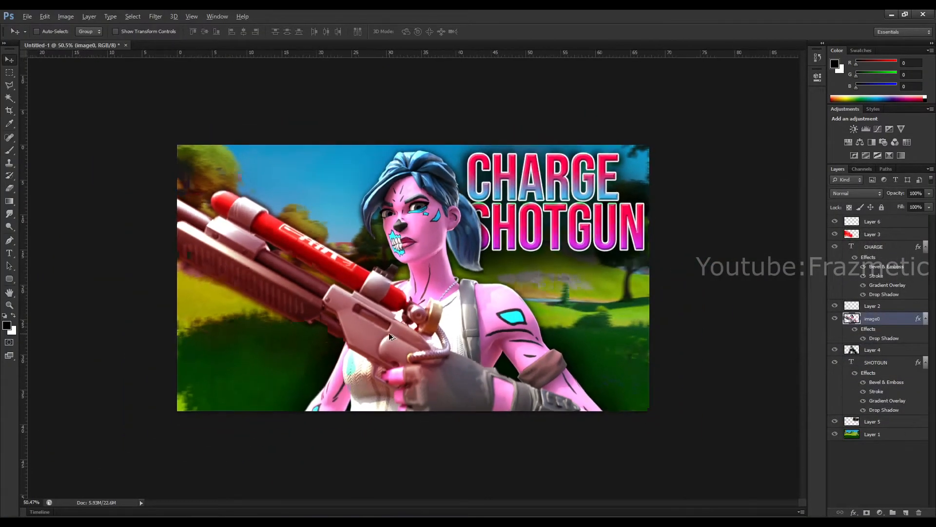
key(ctrl+plus)
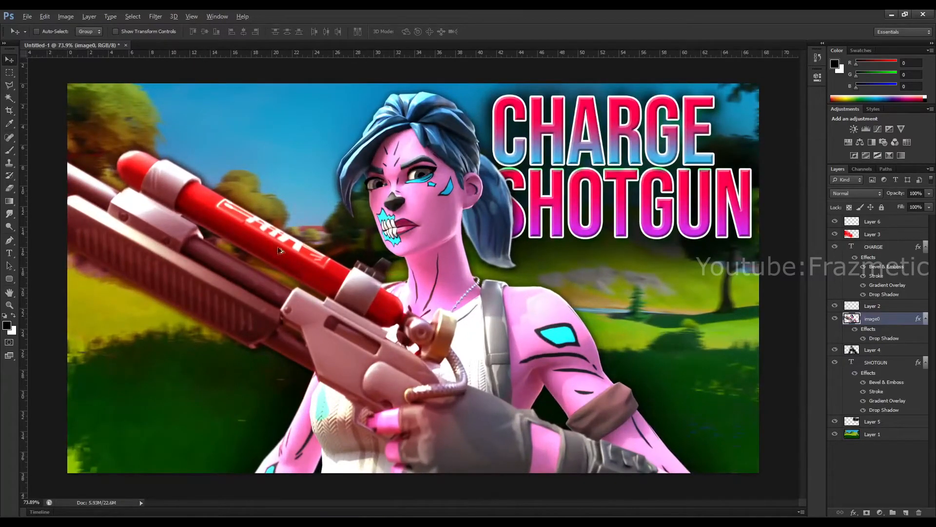
key(ctrl+minus)
scroll(414, 177, up, 4)
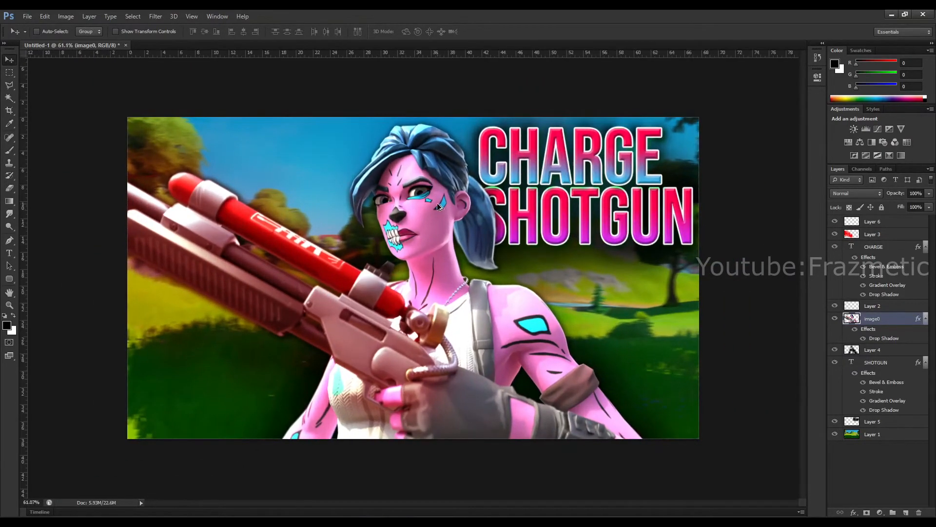
scroll(564, 188, down, 3)
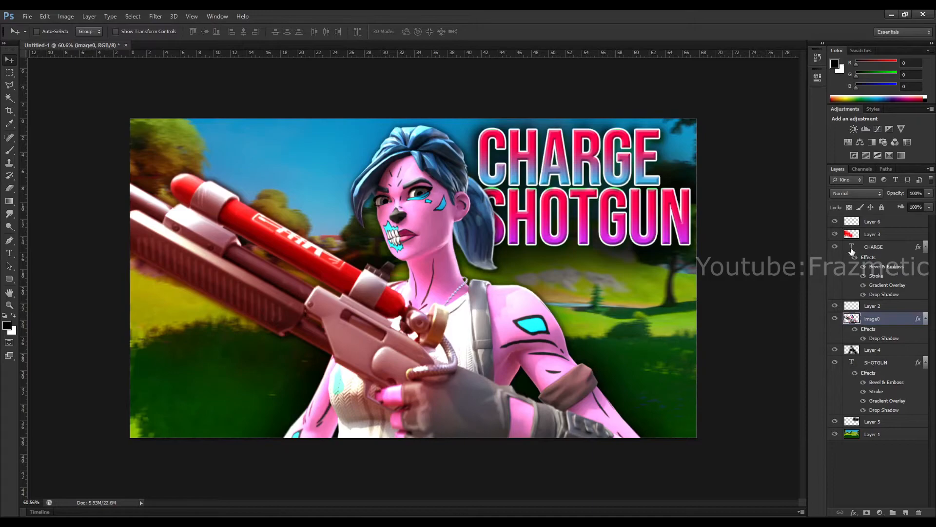
- Replace the CHARGE title text with Thumbnail, reduce its font size to fit the canvas, and reposition it above SHOTGUN
double_click(852, 249)
text(THUMBNAIL)
key(ctrl+a)
drag(165, 32, 139, 33)
drag(599, 87, 583, 86)
click(759, 170)
key(BackSpace)
drag(608, 116, 624, 116)
click(428, 32)
- Replace the SHOTGUN title text with tutorial
click(851, 363)
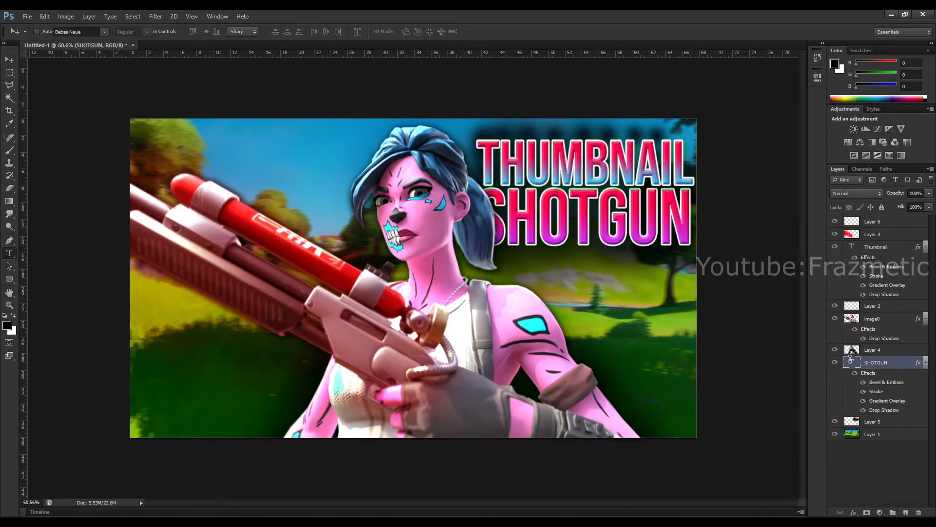
double_click(850, 363)
text(TUTORIAL)
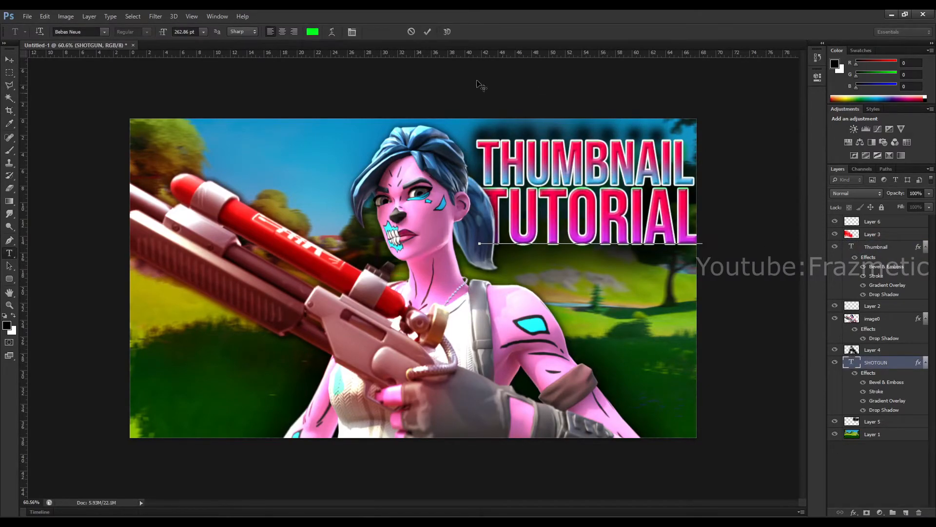
click(428, 32)
scroll(754, 227, down, 4)
scroll(742, 221, up, 3)
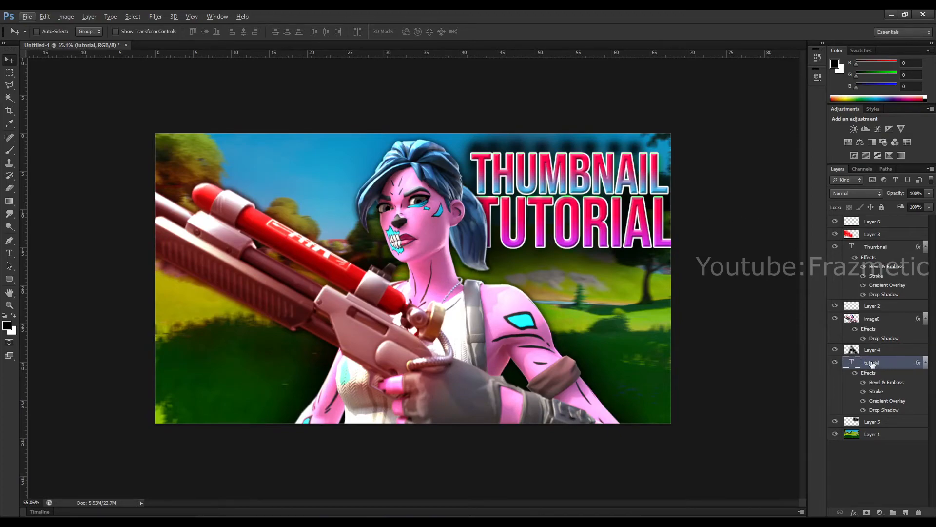
- Scale both title text layers together to about 94%, rotate them about 6.6° clockwise, and reposition them beside the character's head
ctrl+click(896, 367)
click(892, 367)
ctrl+click(883, 248)
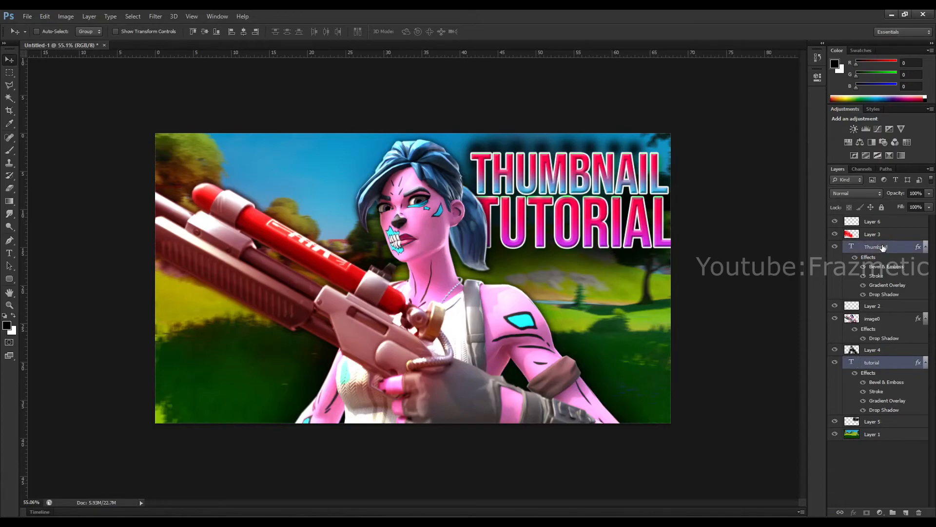
key(ctrl+t)
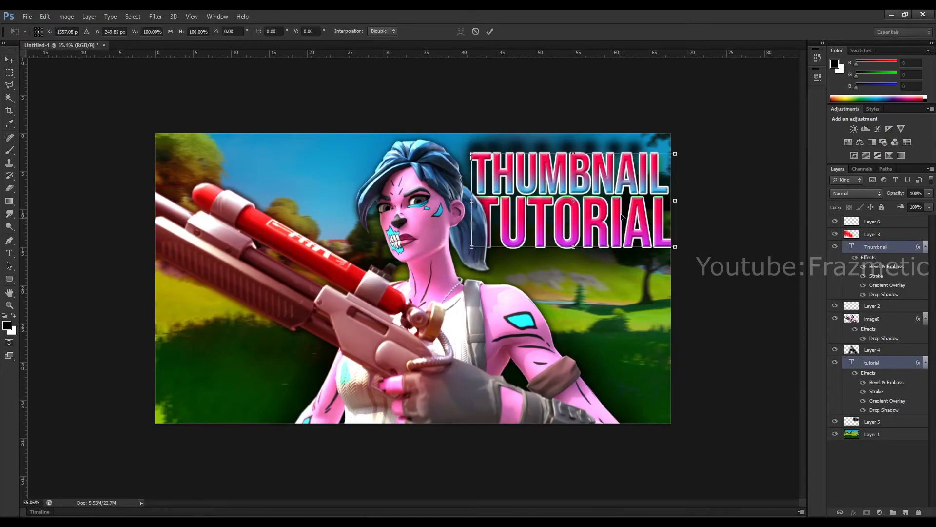
drag(680, 153, 665, 138)
drag(616, 200, 621, 196)
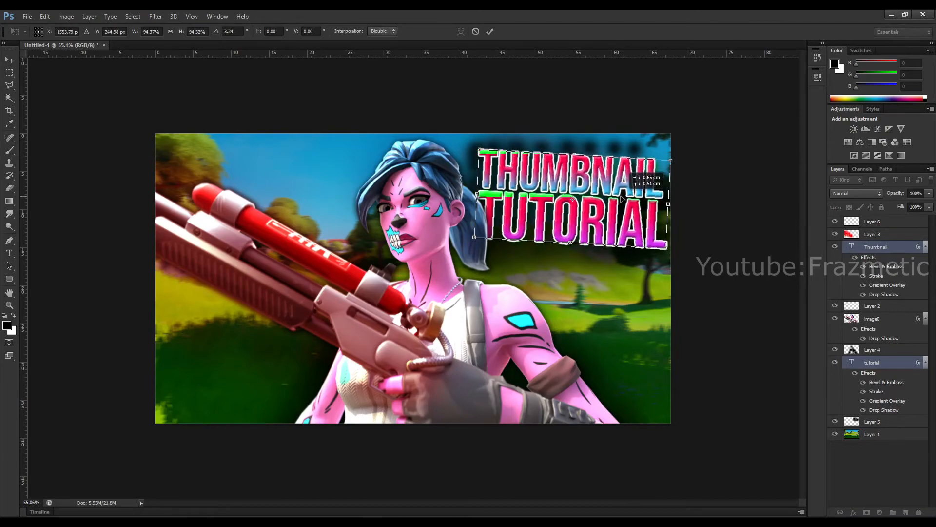
drag(619, 140, 622, 144)
drag(582, 181, 580, 181)
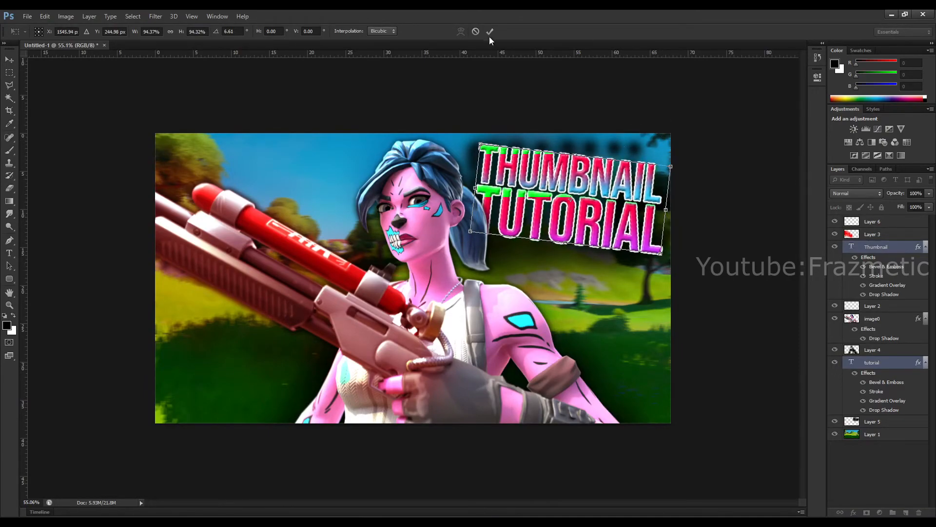
click(490, 31)
scroll(569, 257, down, 1)
scroll(569, 257, up, 2)
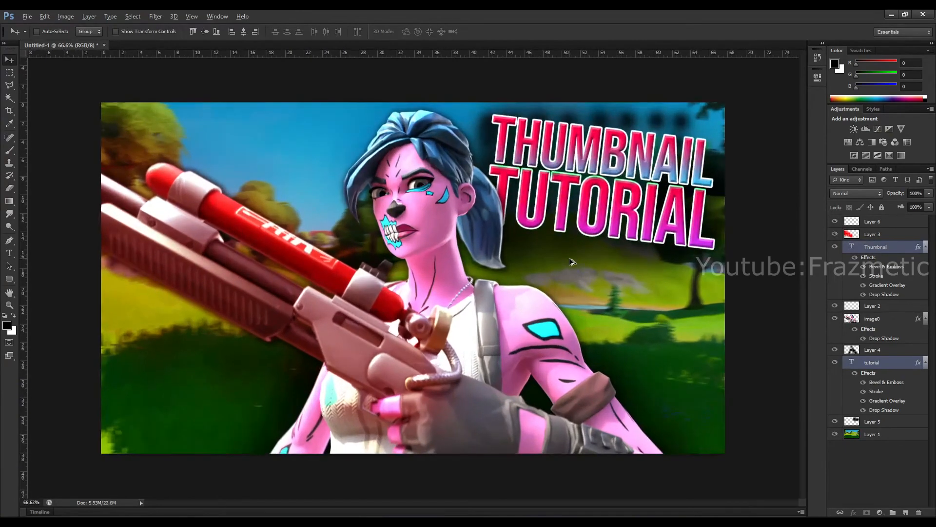
- Rotate the title shadow on Layer 5 about 7.1° clockwise and move it behind the tilted title
ctrl+click(671, 347)
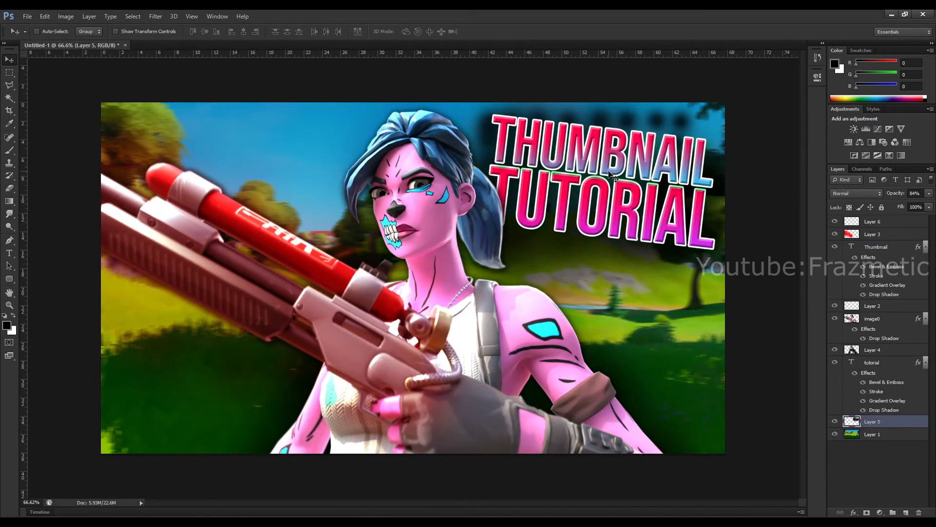
key(ctrl+t)
mouse_move(615, 201)
mouse_down()
mouse_move(635, 207)
mouse_move(628, 200)
mouse_up()
drag(755, 166, 757, 194)
drag(641, 188, 637, 188)
drag(768, 211, 769, 203)
drag(629, 195, 628, 200)
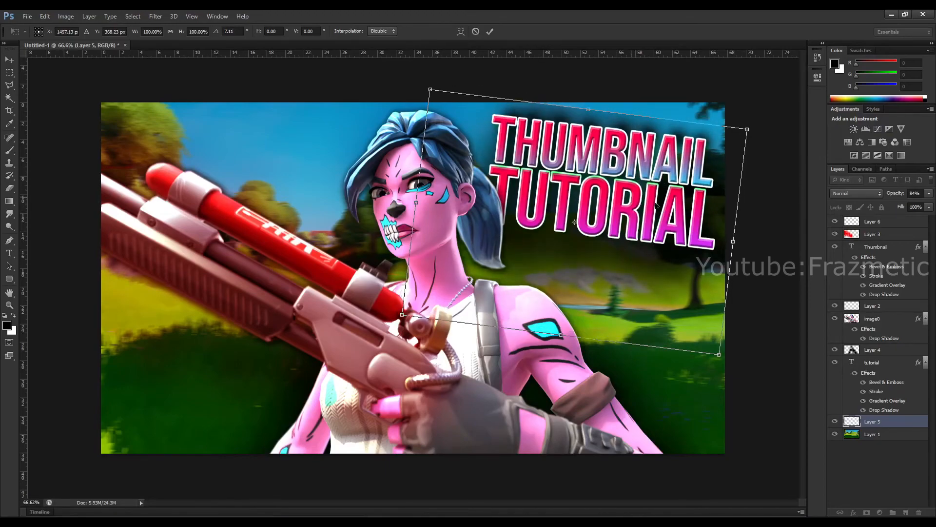
click(486, 33)
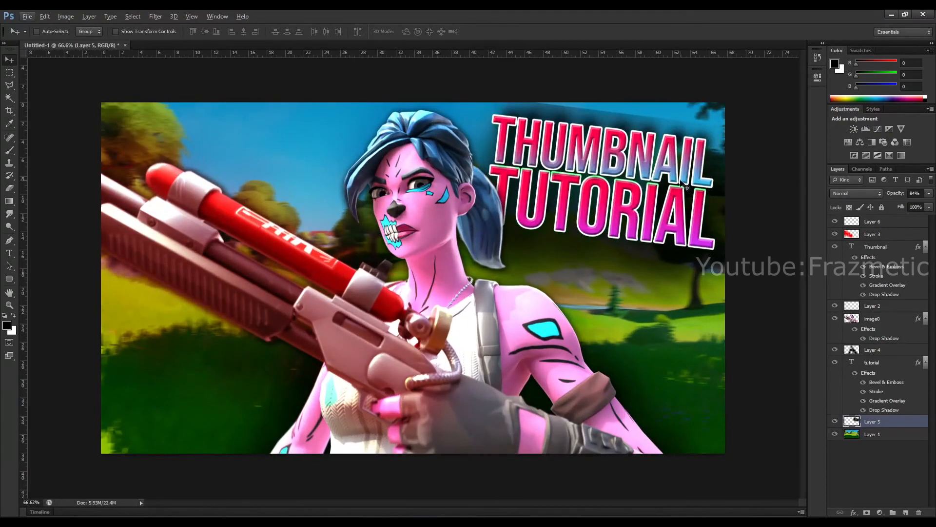
- Scale the Layer 5 shadow to about 96.5% width and 88.5% height, and shift it to sit behind the title
key(ctrl+t)
drag(747, 89, 736, 129)
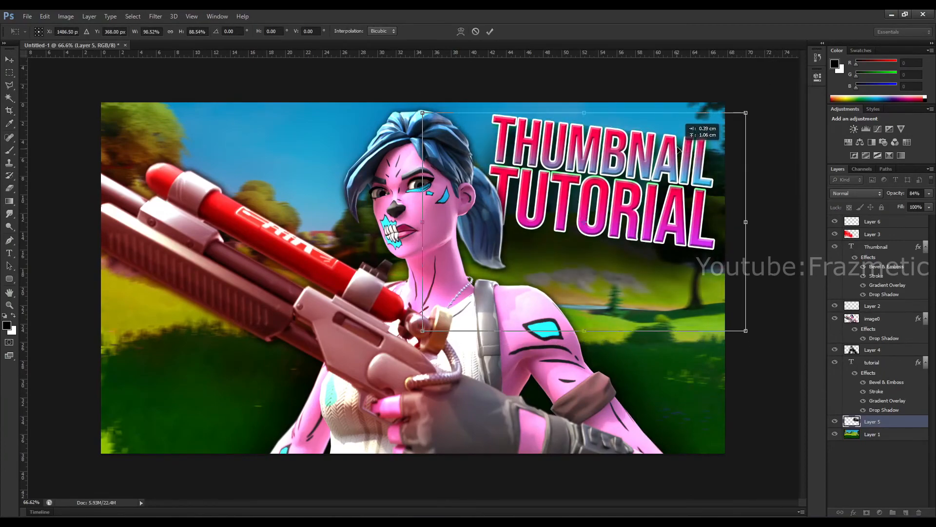
click(489, 31)
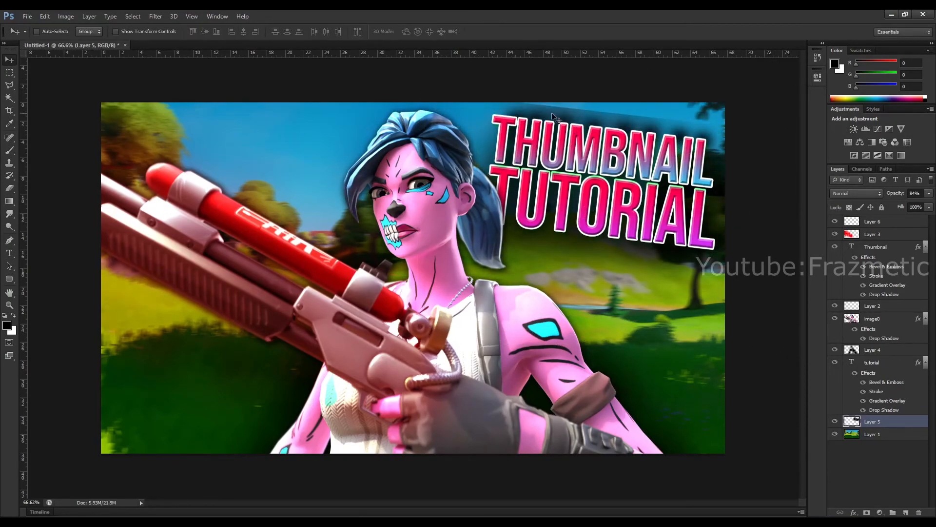
- Erase the hard shadow edge above the title on Layer 5 with a soft 59 px eraser
key(e)
right_click(743, 156)
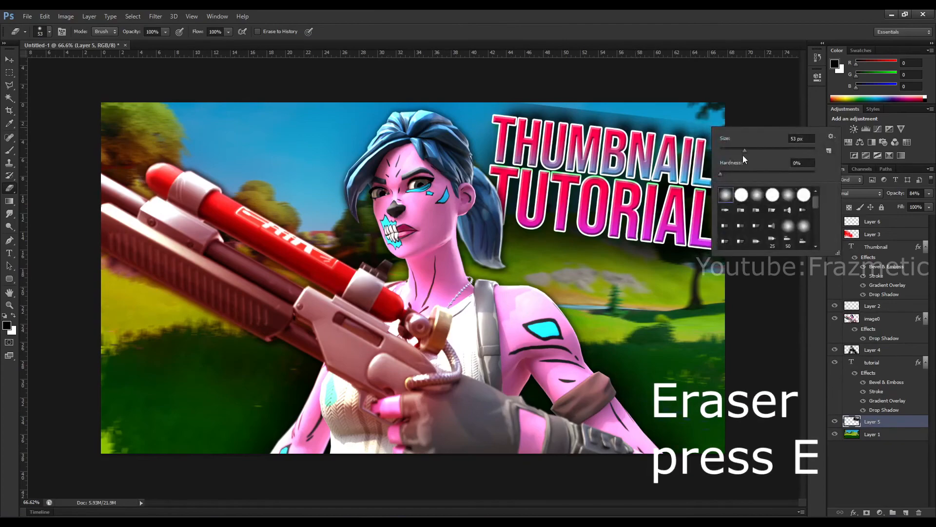
drag(747, 150, 748, 150)
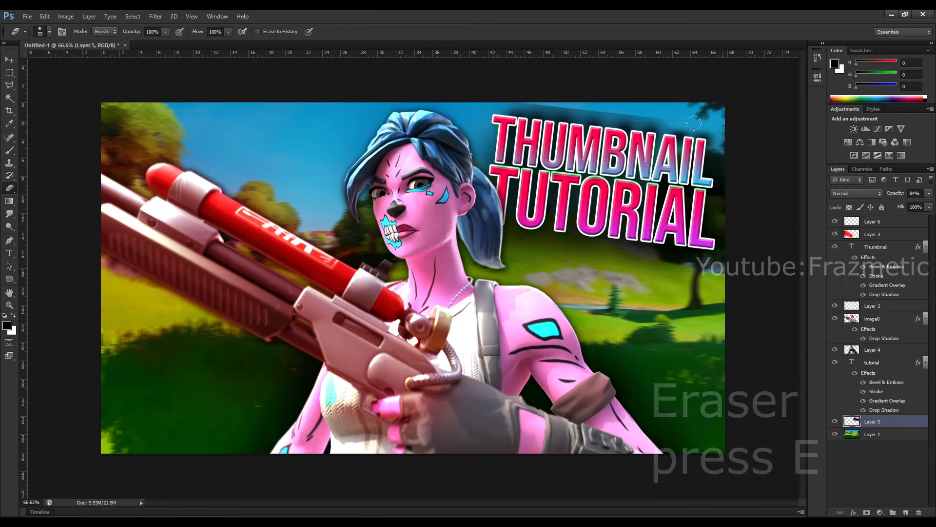
mouse_move(618, 113)
mouse_down()
mouse_move(507, 113)
mouse_move(699, 124)
mouse_move(507, 112)
mouse_up()
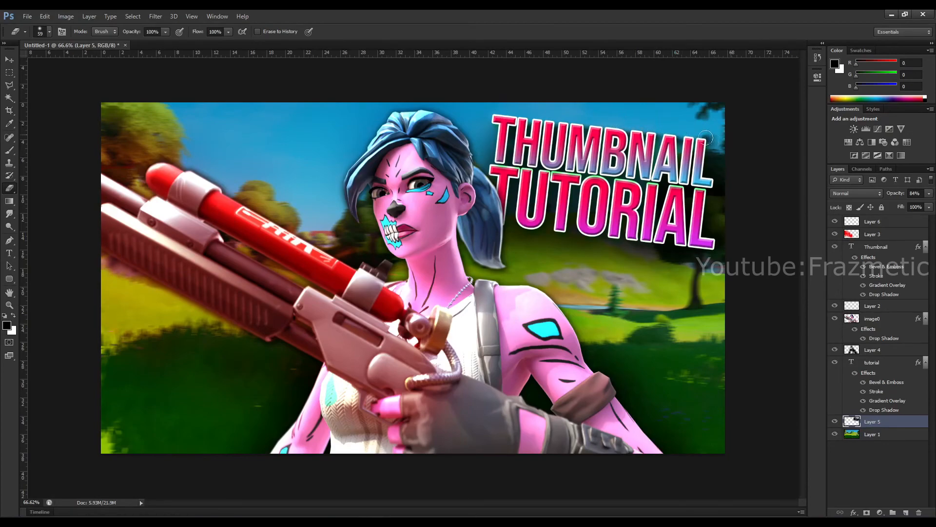
- Paint a soft black shadow behind the title on Layer 5 with a 158 px brush at 0% hardness
key(b)
right_click(628, 146)
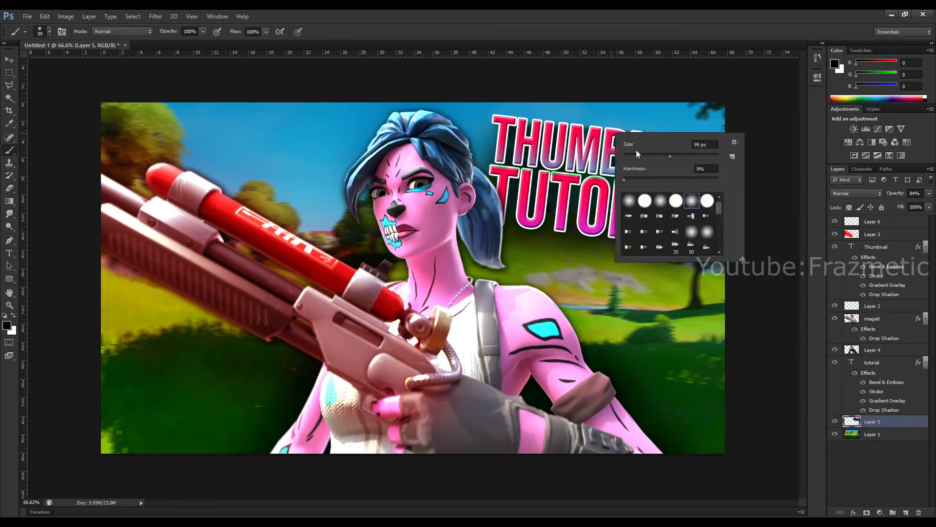
drag(671, 158, 687, 157)
key(Return)
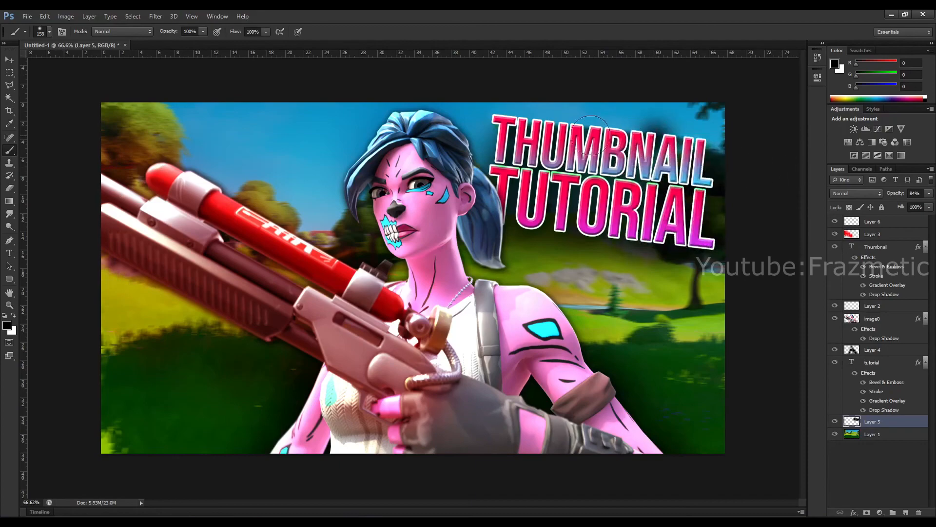
mouse_move(503, 136)
mouse_down()
mouse_move(599, 121)
mouse_move(698, 141)
mouse_move(593, 142)
mouse_up()
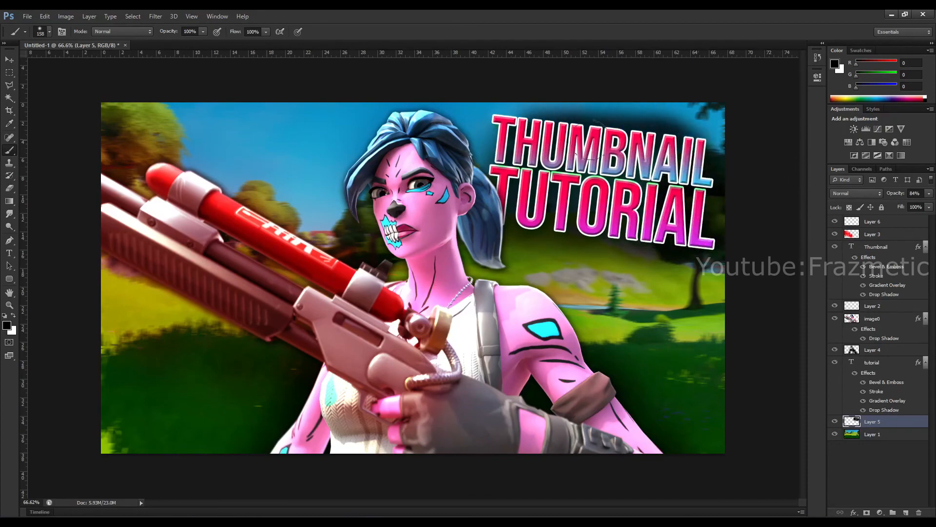
mouse_move(506, 133)
mouse_down()
mouse_move(677, 146)
mouse_move(690, 191)
mouse_up()
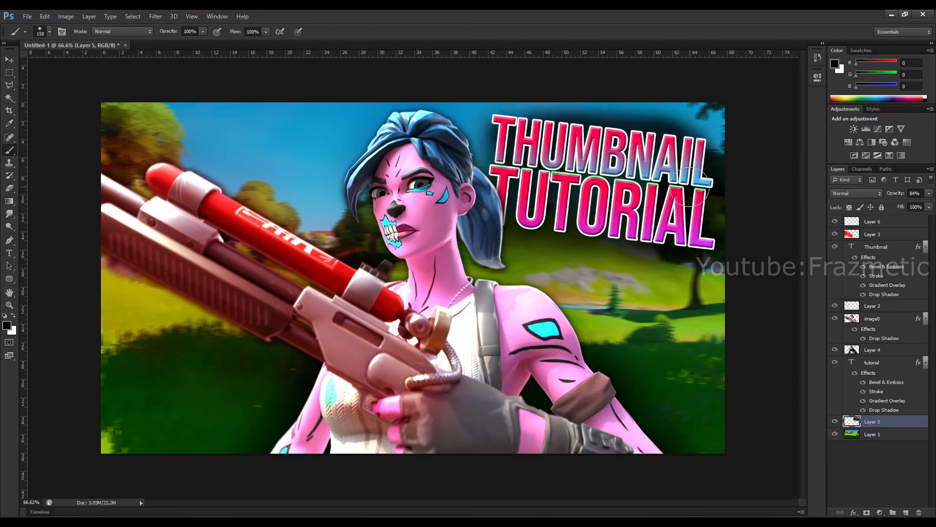
scroll(660, 254, down, 3)
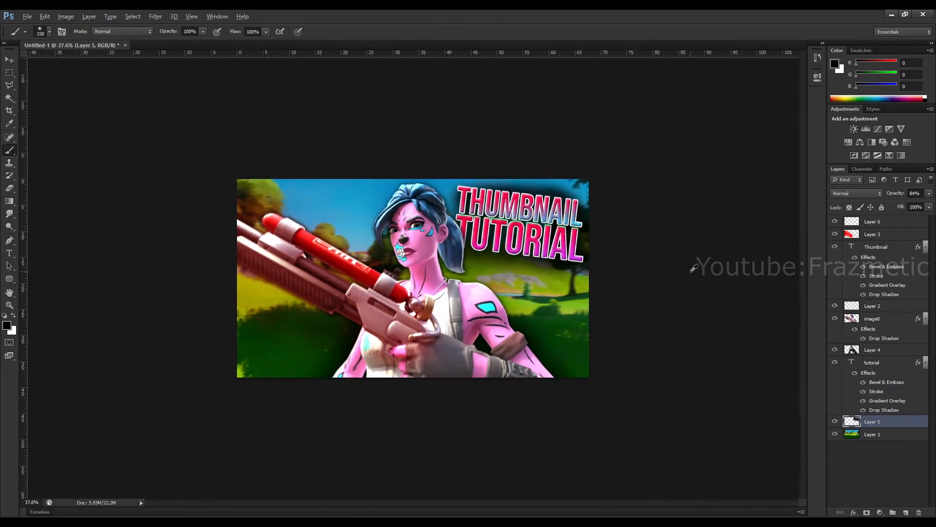